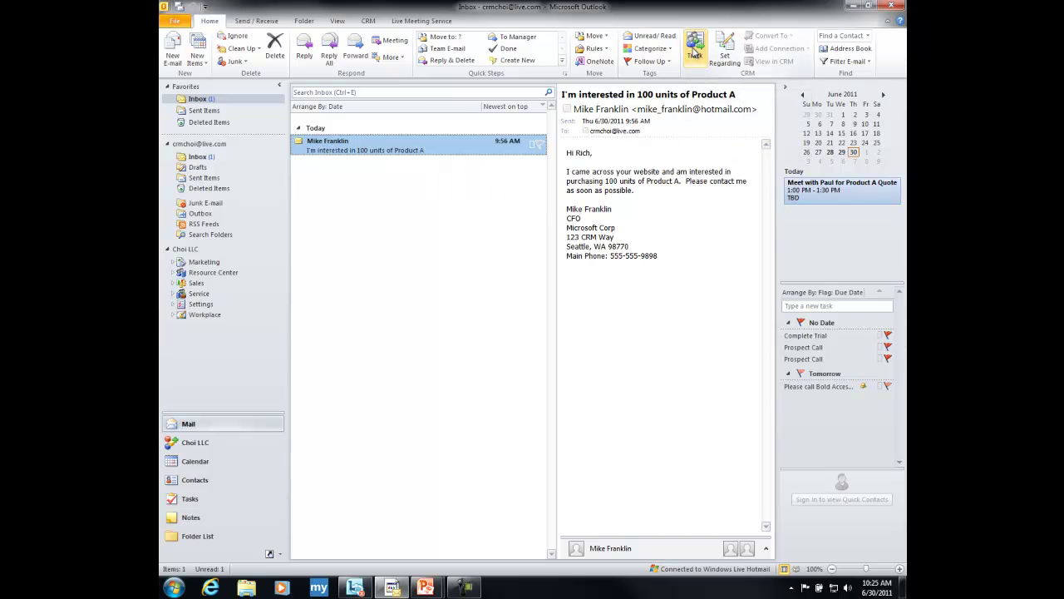
- Track the email in CRM and convert it to a lead
click(695, 50)
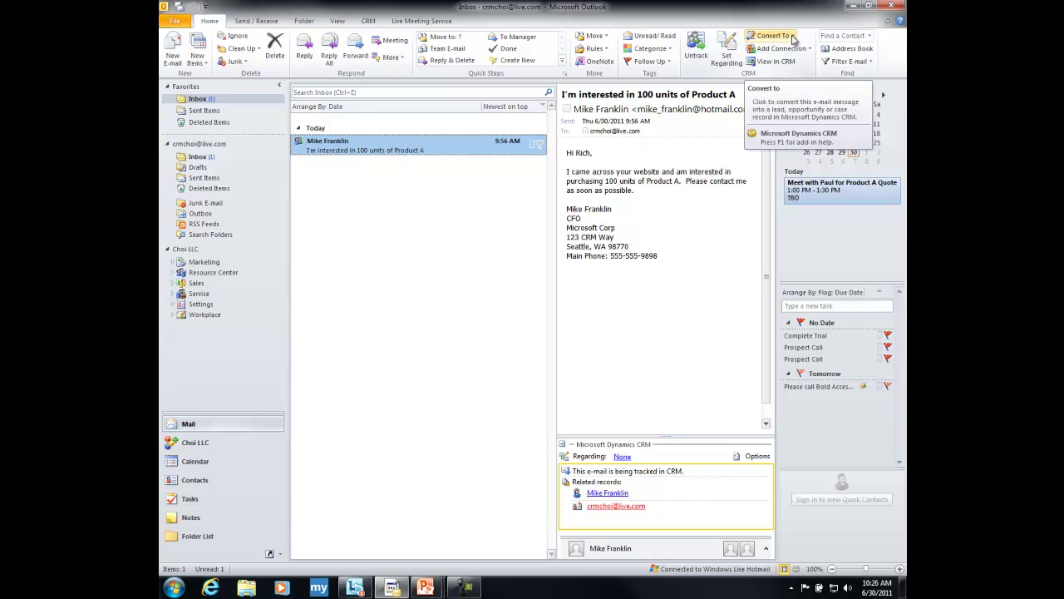
click(790, 37)
click(775, 63)
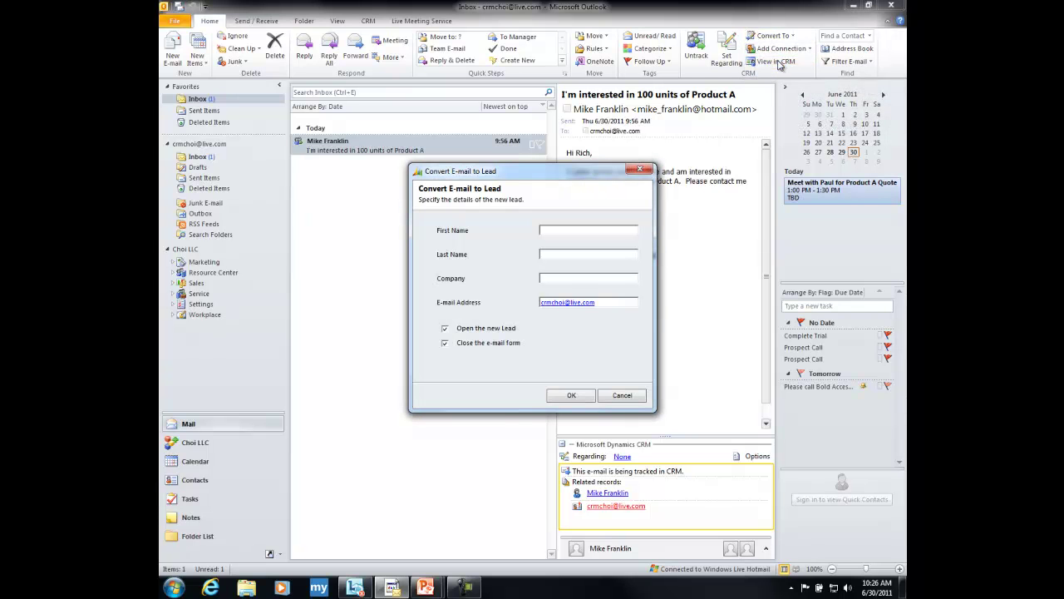
- Enter the sender's first and last name, company Microsoft, and the sender's e-mail address
click(570, 230)
key(Tab)
text(Micros)
text(oft)
key(Tab)
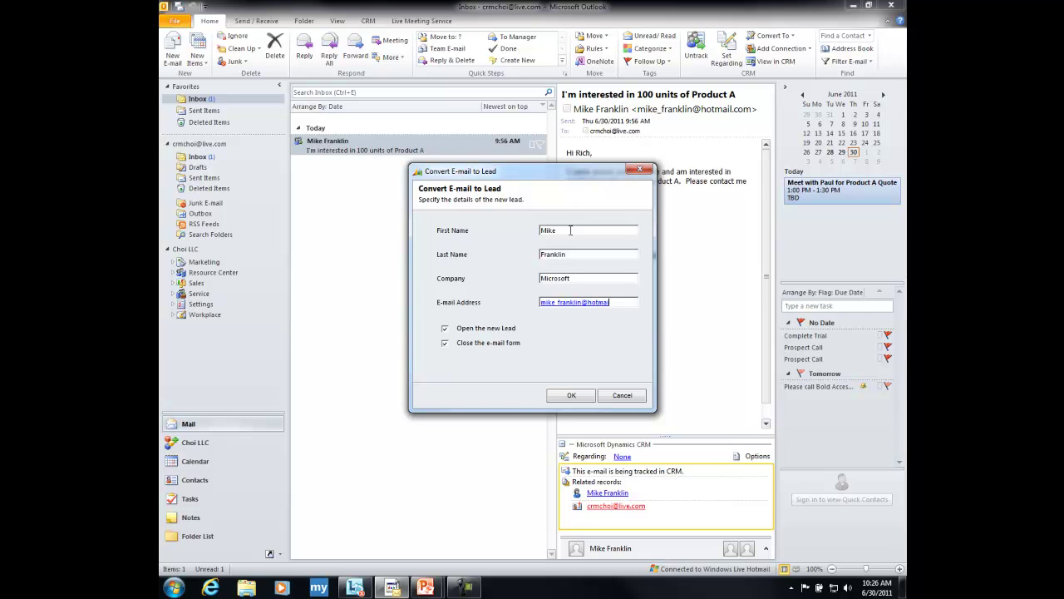
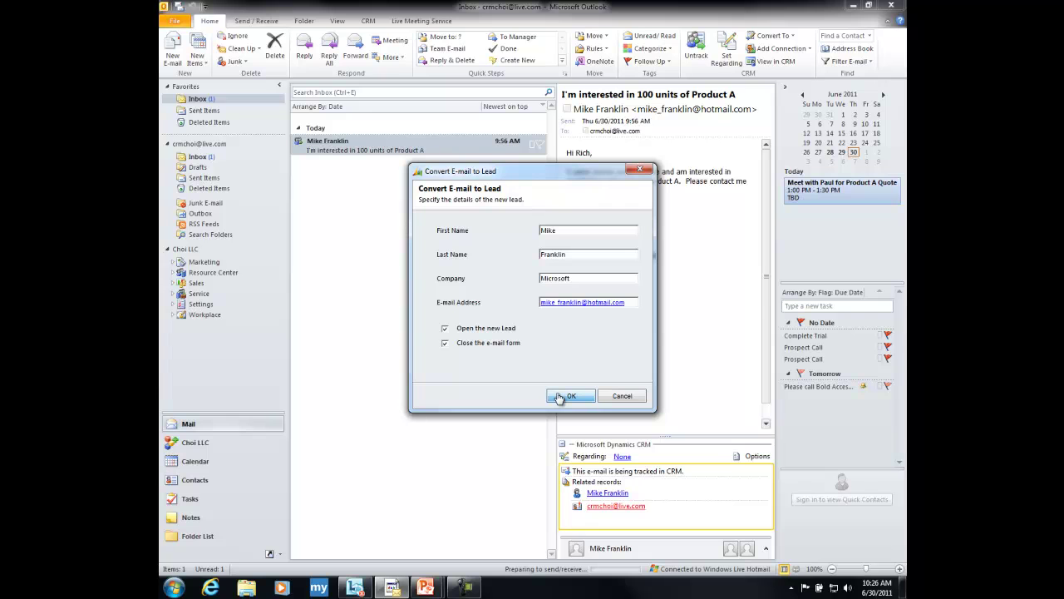
- Create the lead, enlarge its window to show more fields, and view its Closed Activities
click(559, 396)
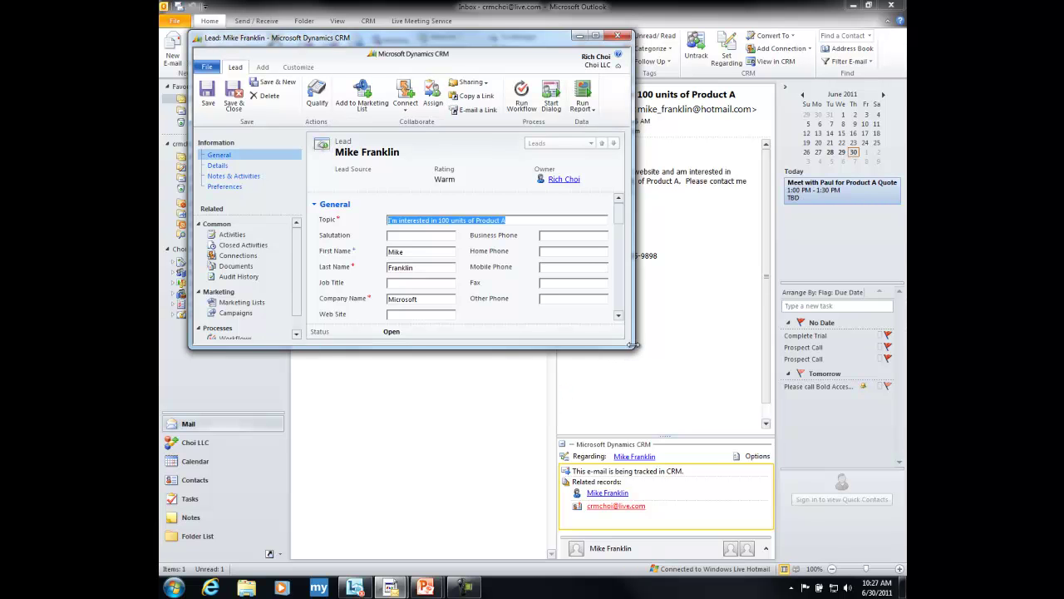
drag(633, 345, 746, 499)
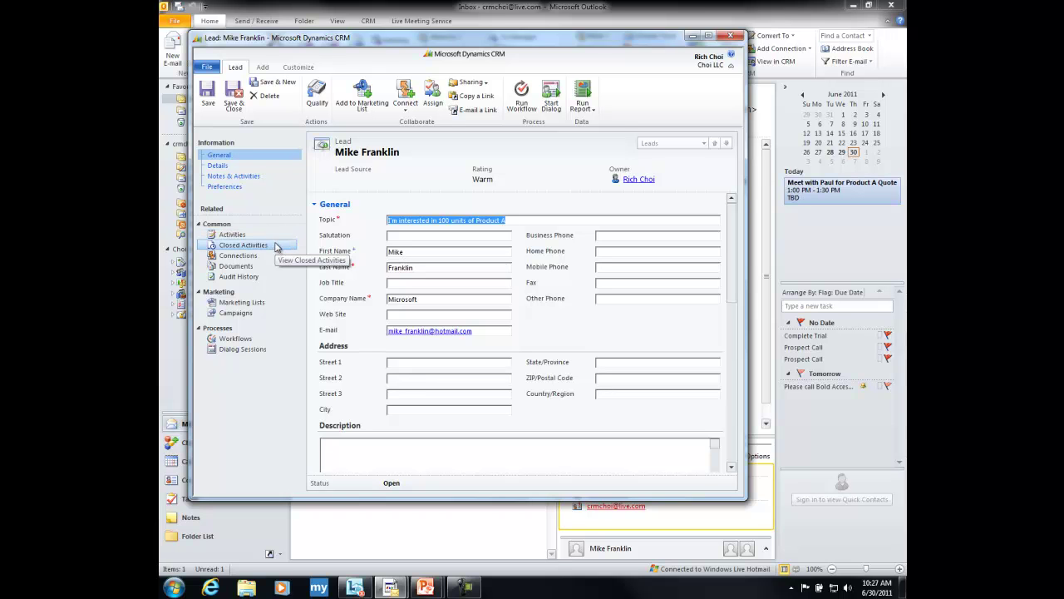
click(243, 245)
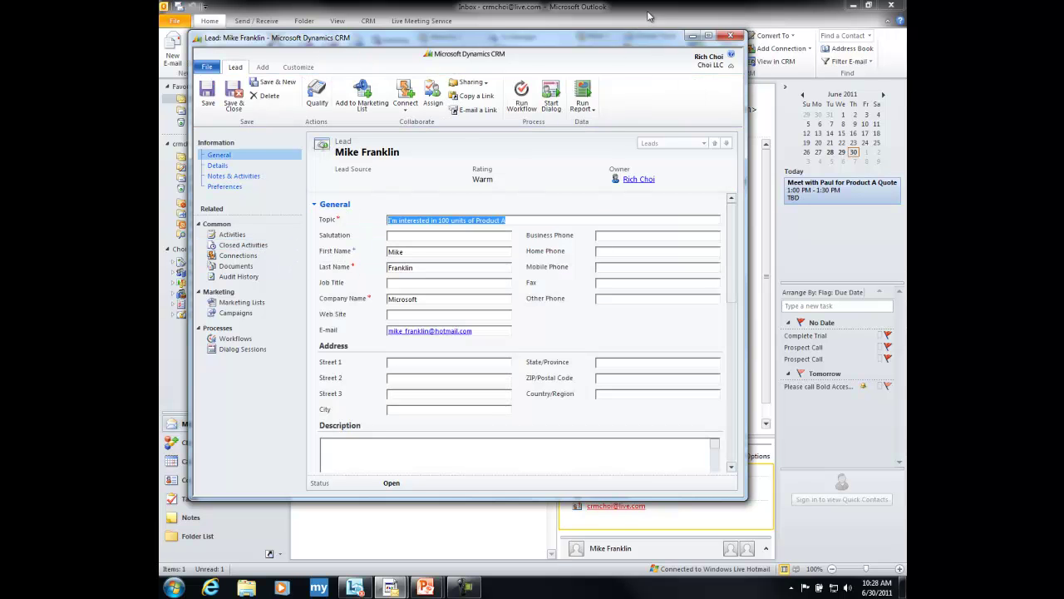
- Reply all to the Product A email with 'Sounds great, let's set up a time to talk.'
click(650, 16)
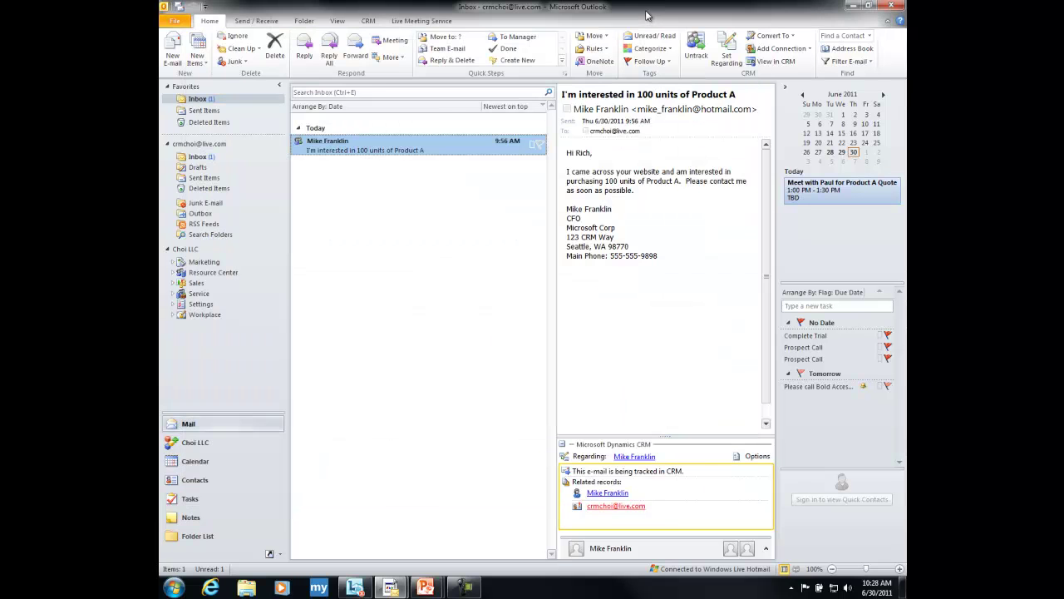
double_click(412, 150)
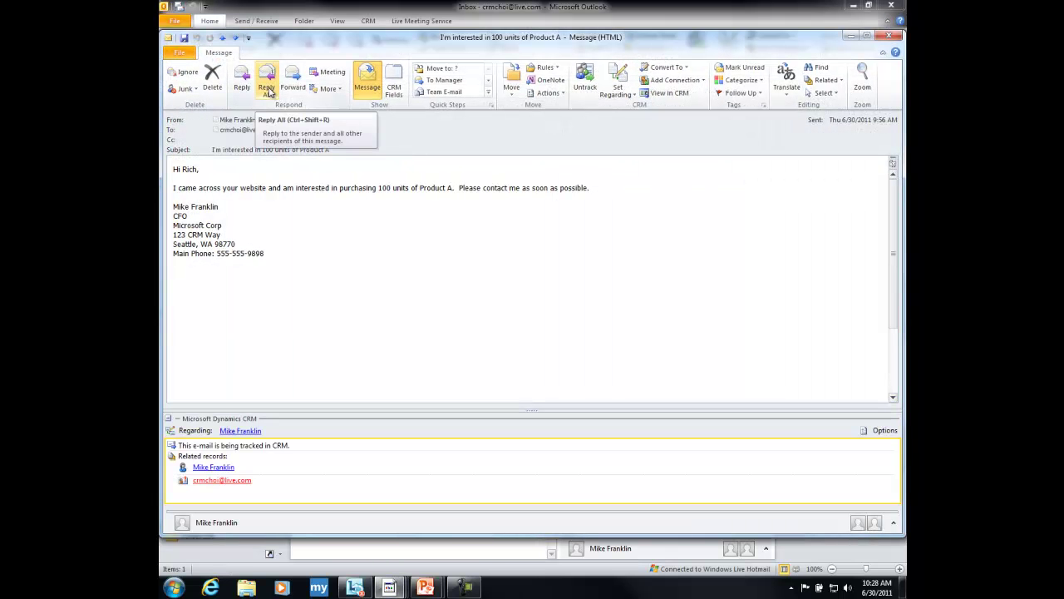
click(268, 92)
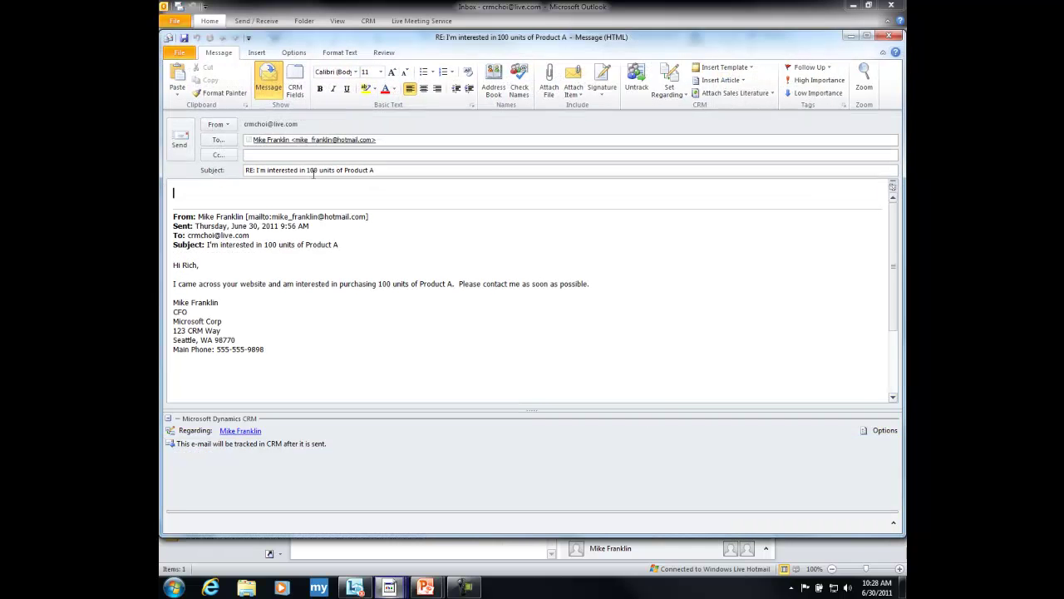
text(Sounds great,)
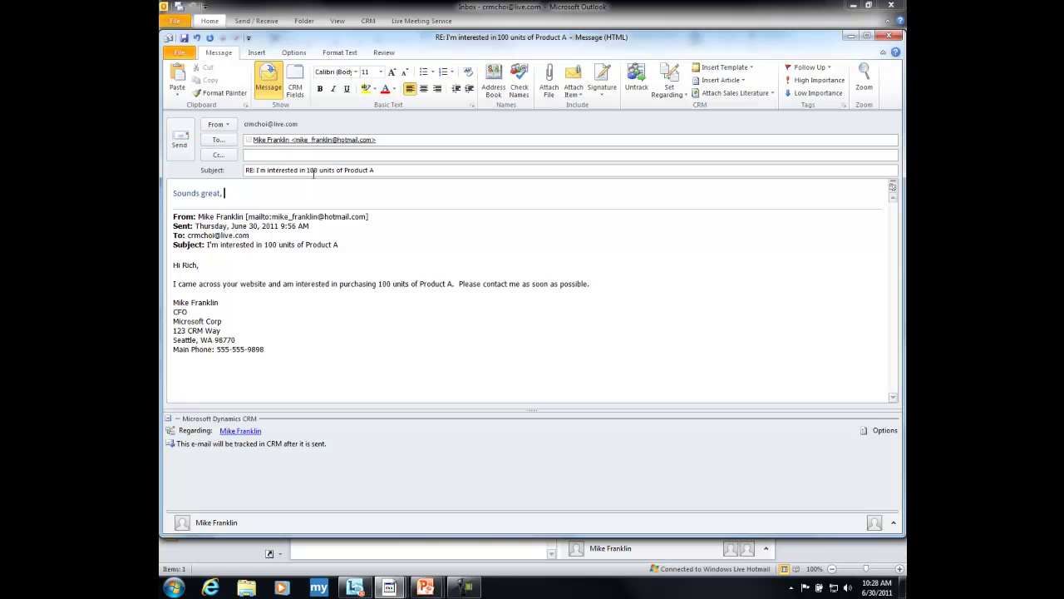
text( l)
text(et's set up)
text(tmie)
text(.)
click(184, 149)
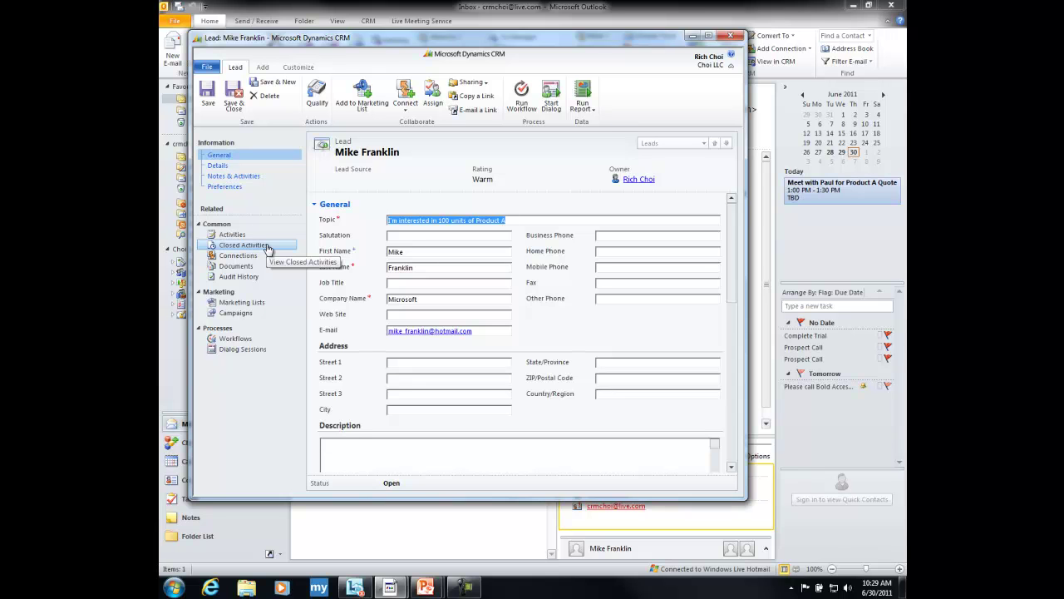
- Review the lead's Closed Activities, then close the lead window
click(268, 249)
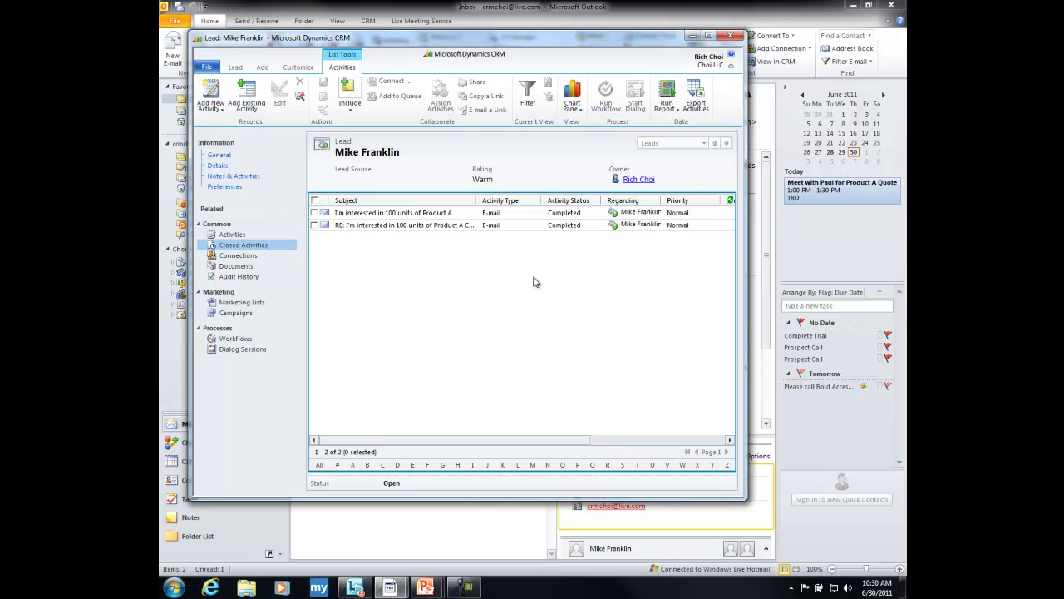
click(730, 37)
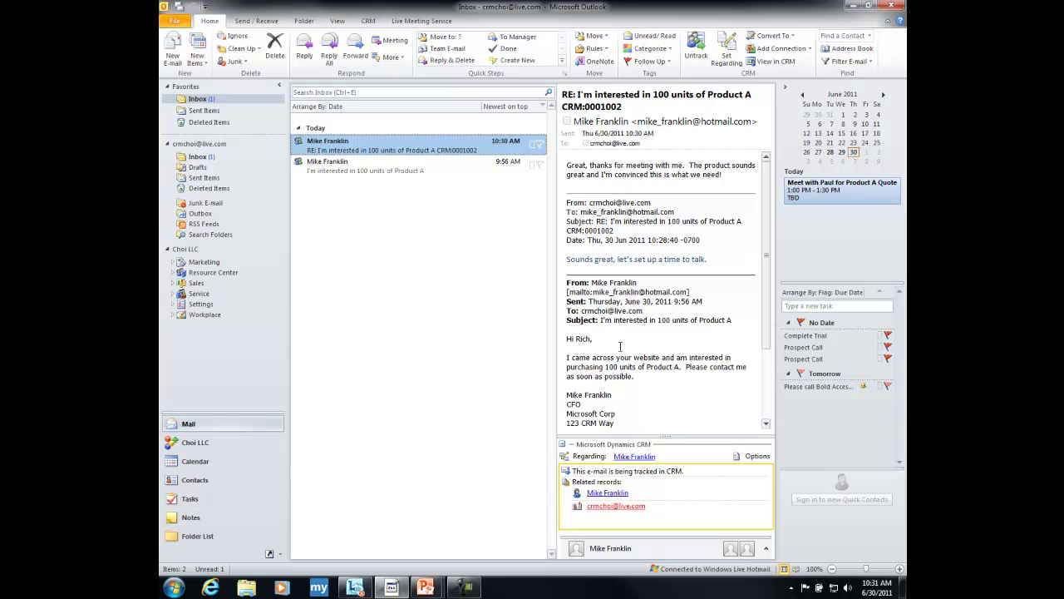
- Qualify the linked lead into an account, contact and opportunity, opening the new records
click(633, 456)
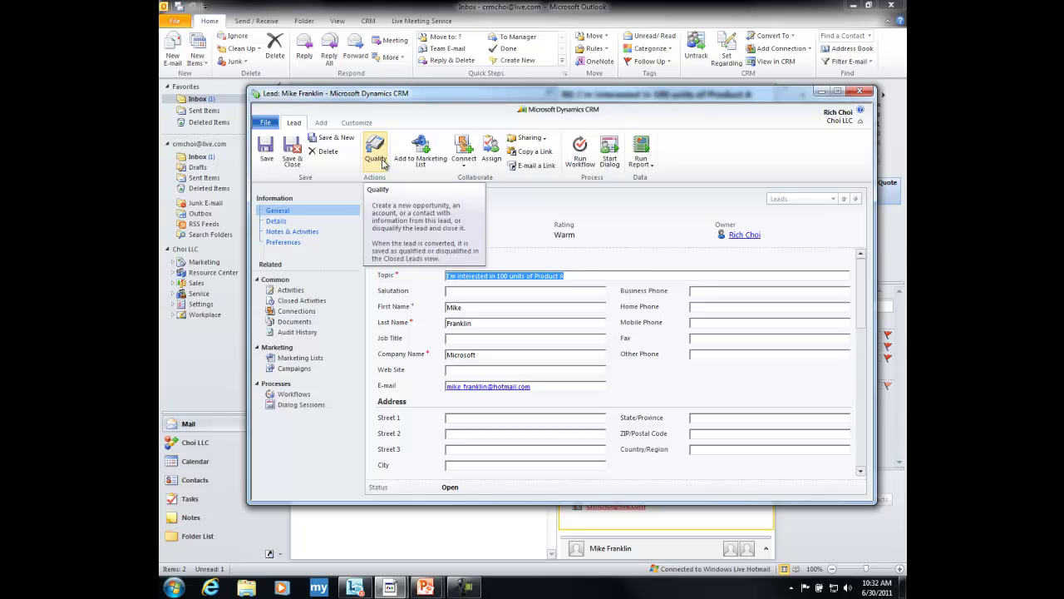
click(382, 163)
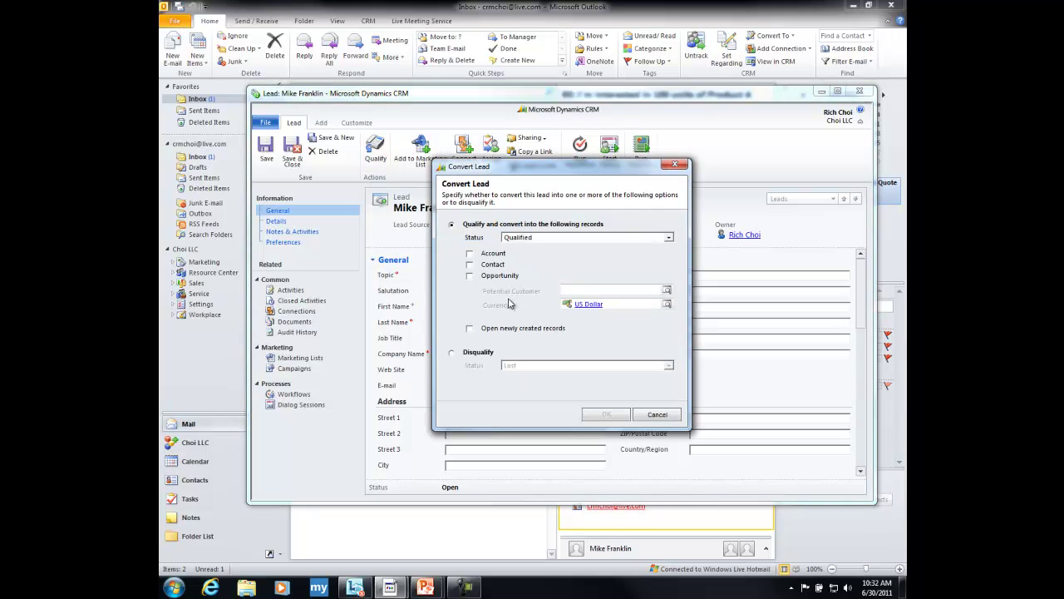
click(470, 253)
click(469, 264)
click(470, 276)
click(470, 329)
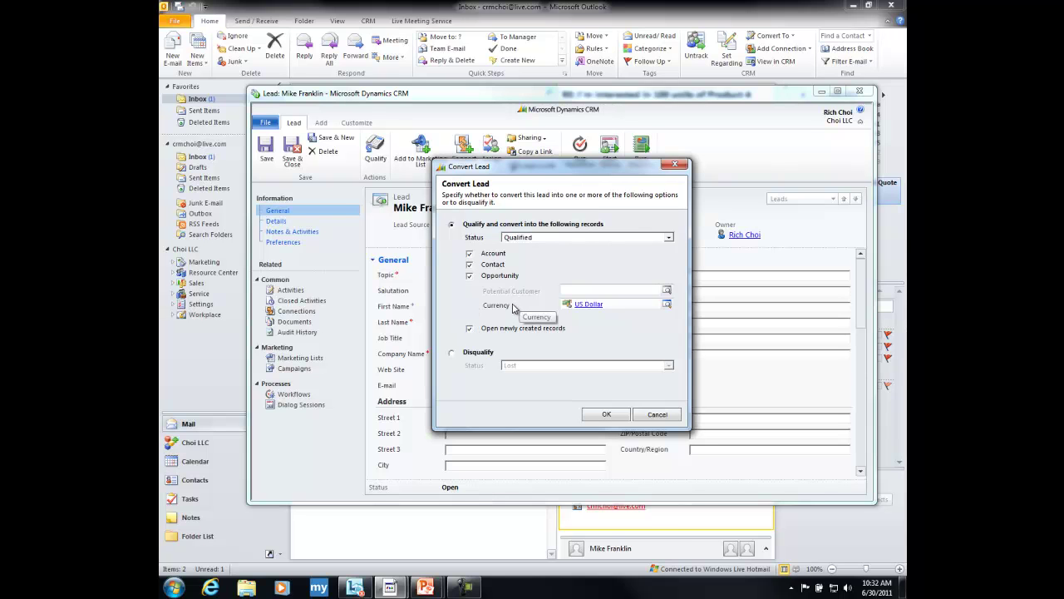
click(604, 415)
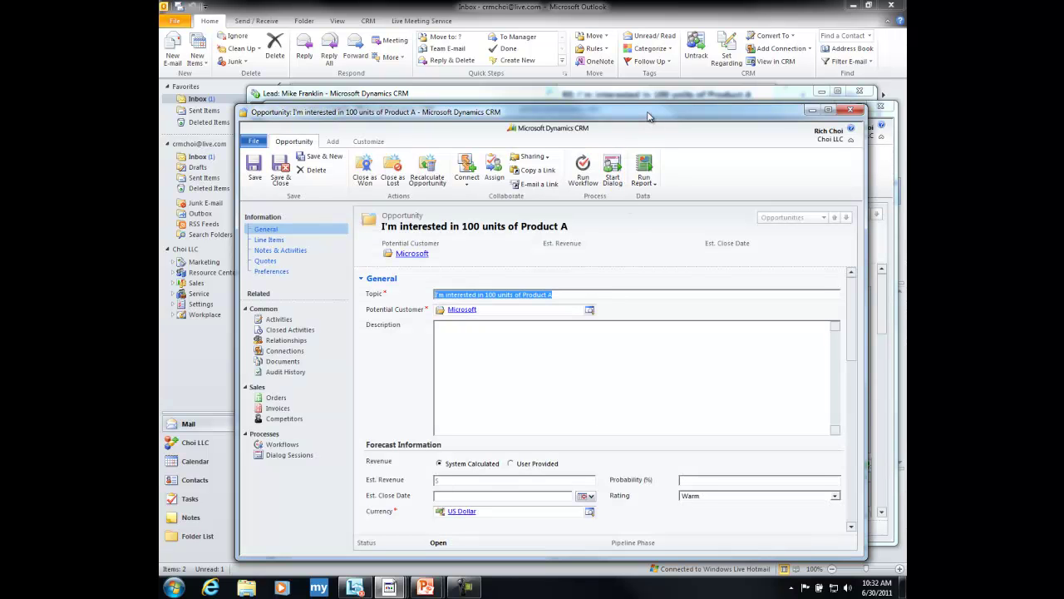
- Close the new contact and Microsoft account windows, leaving the opportunity on top
drag(648, 116, 650, 143)
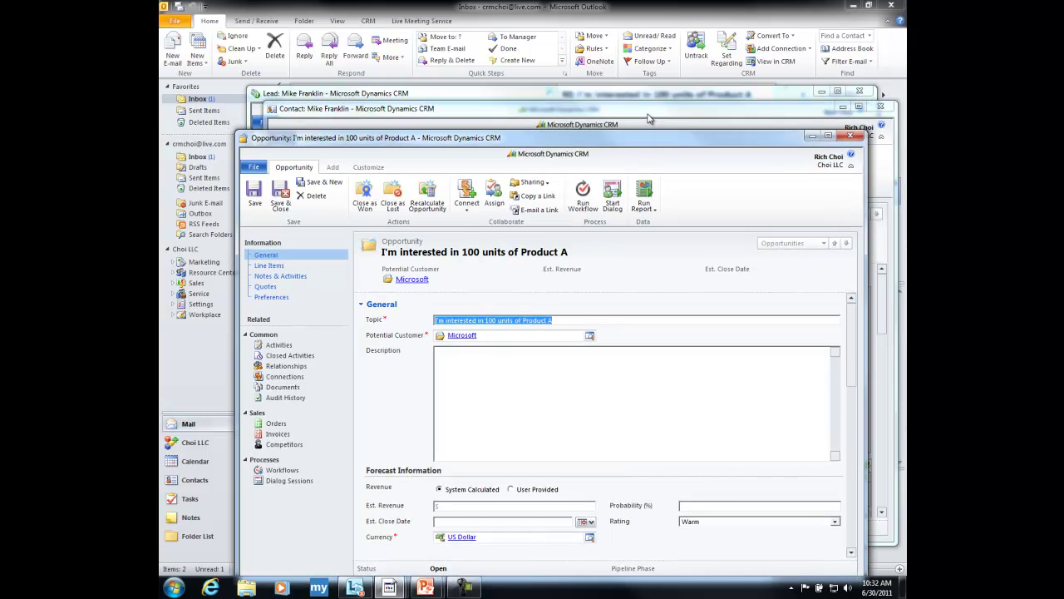
click(652, 117)
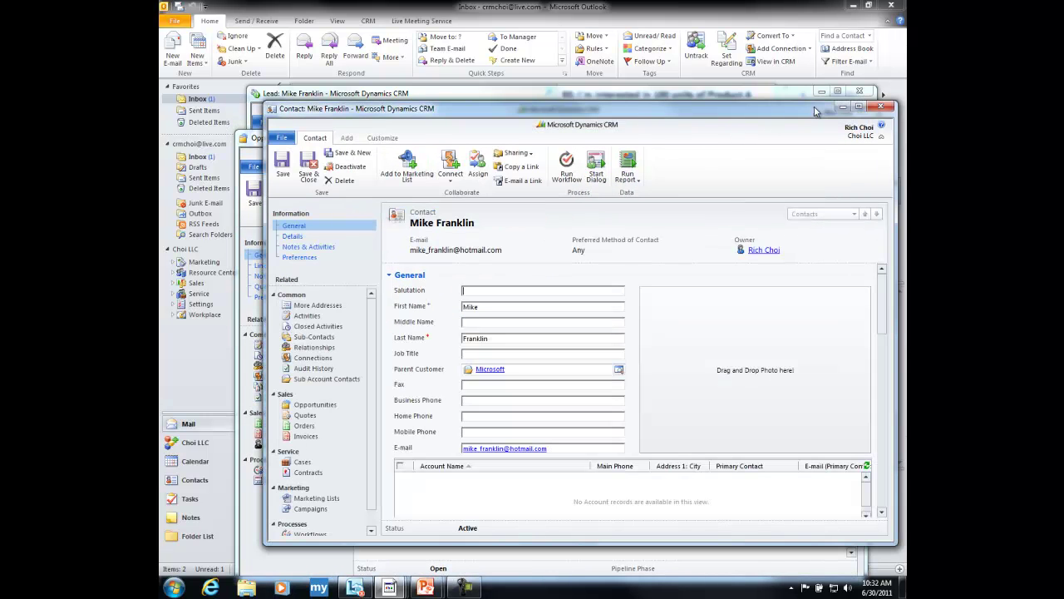
click(880, 108)
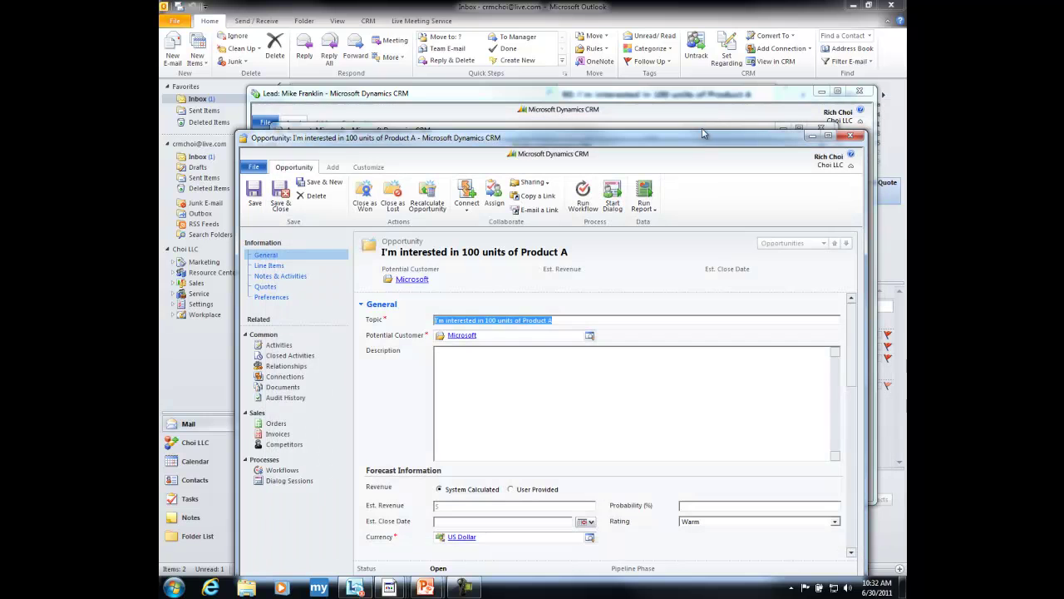
click(699, 125)
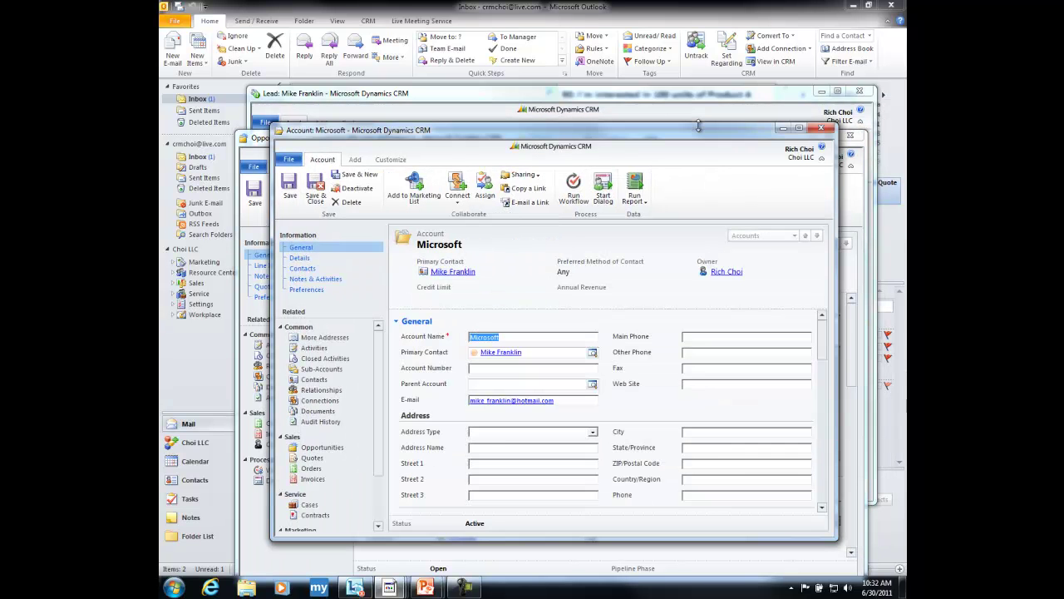
click(819, 130)
drag(743, 143, 735, 70)
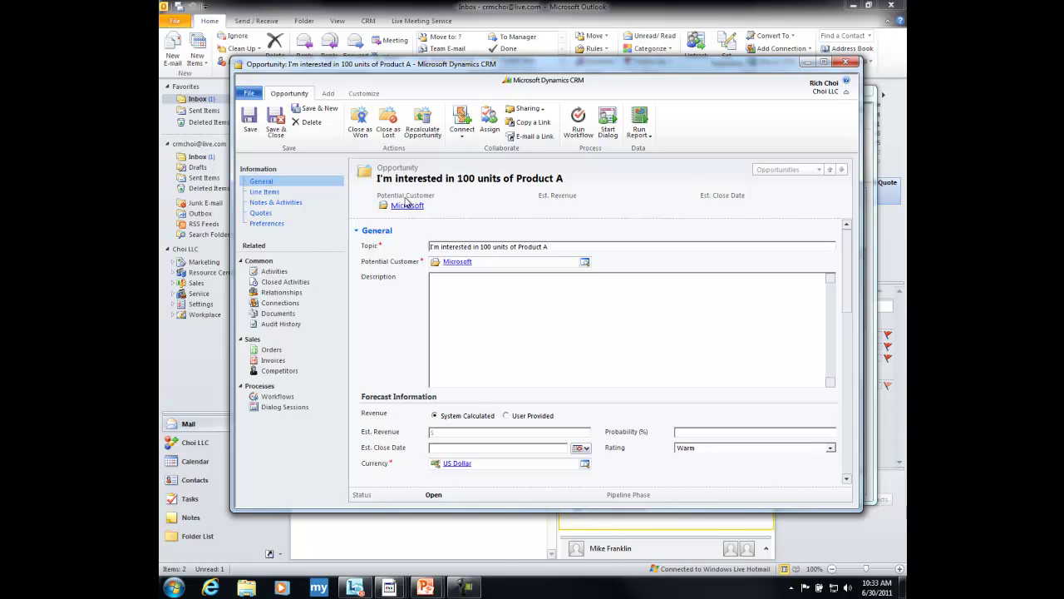
- Set the opportunity's price list to CRM 2011 Price List and save it
click(319, 199)
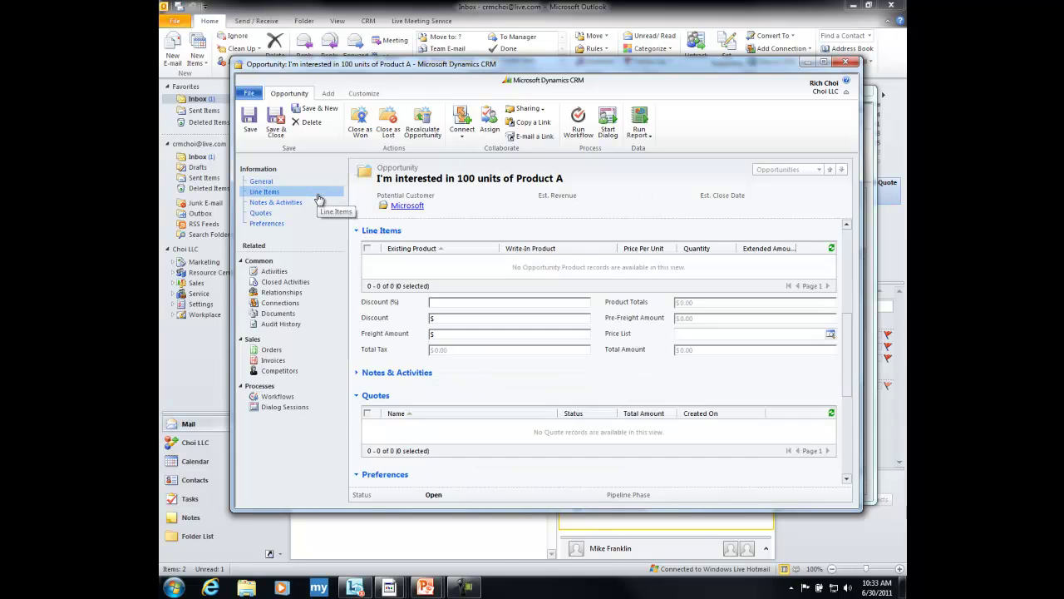
click(392, 271)
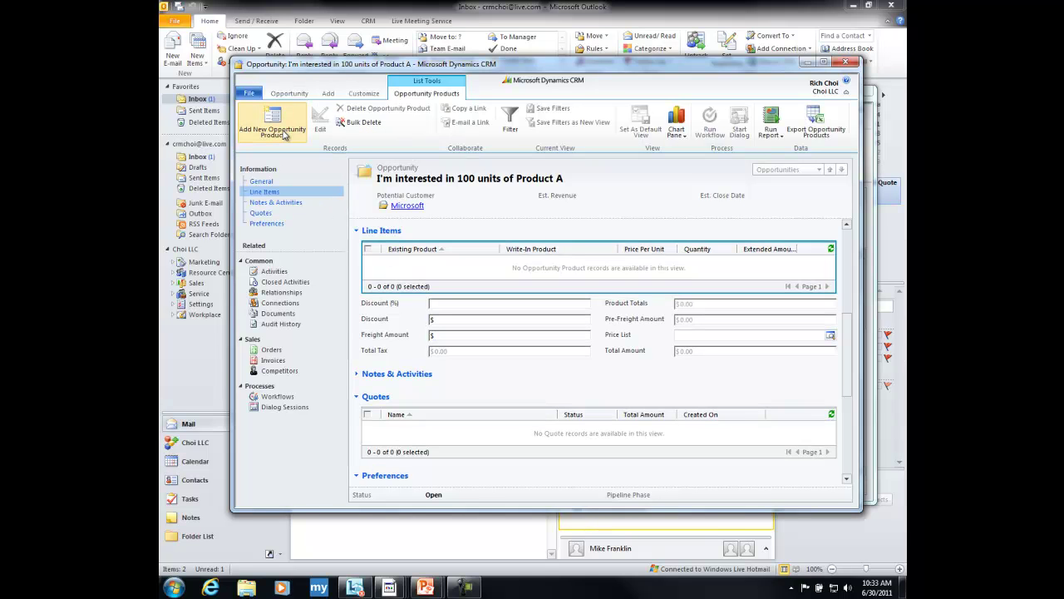
click(284, 135)
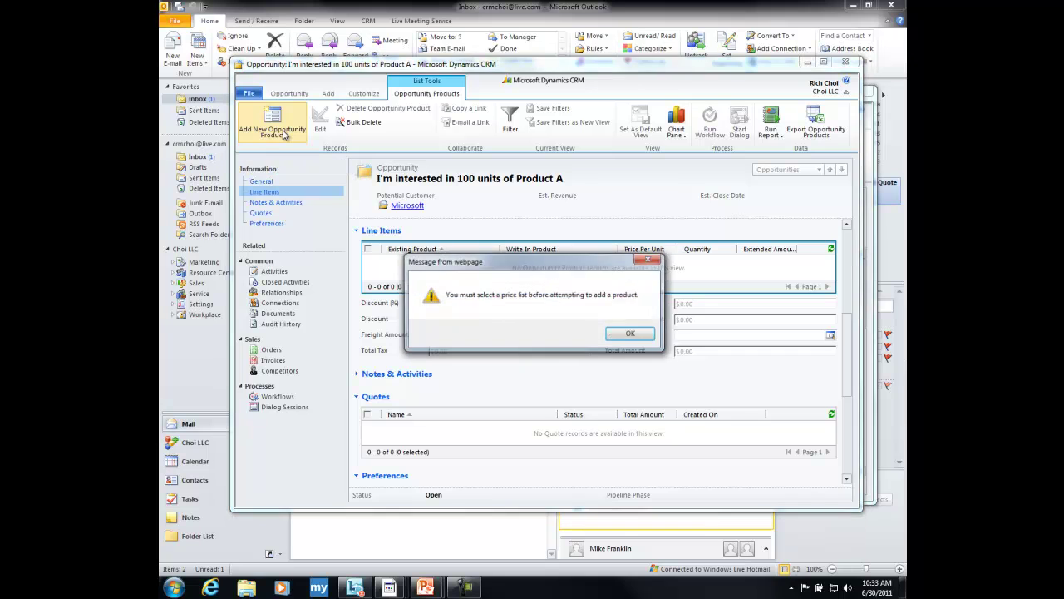
key(Return)
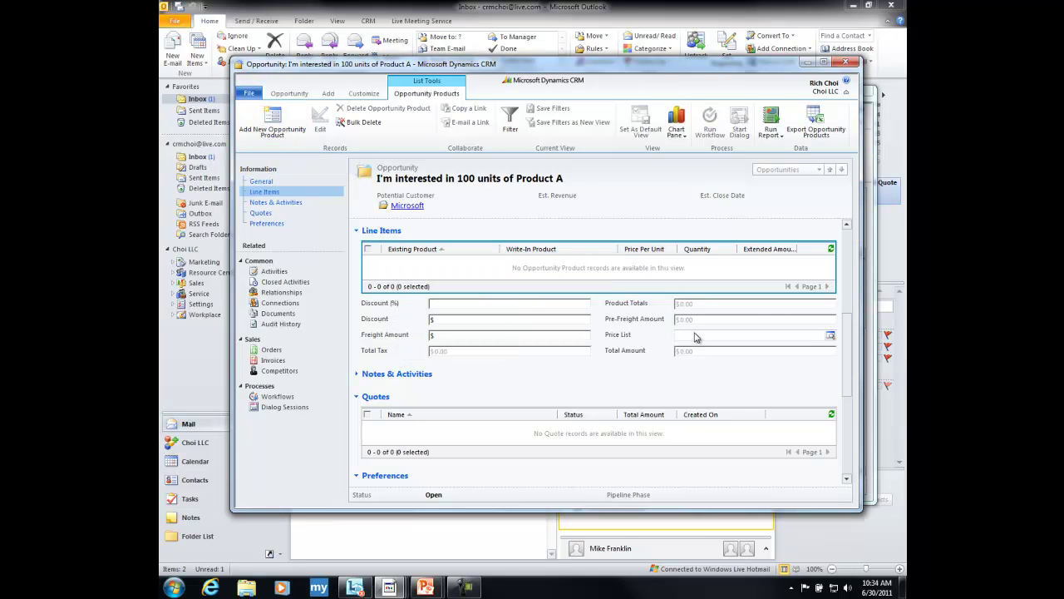
click(830, 335)
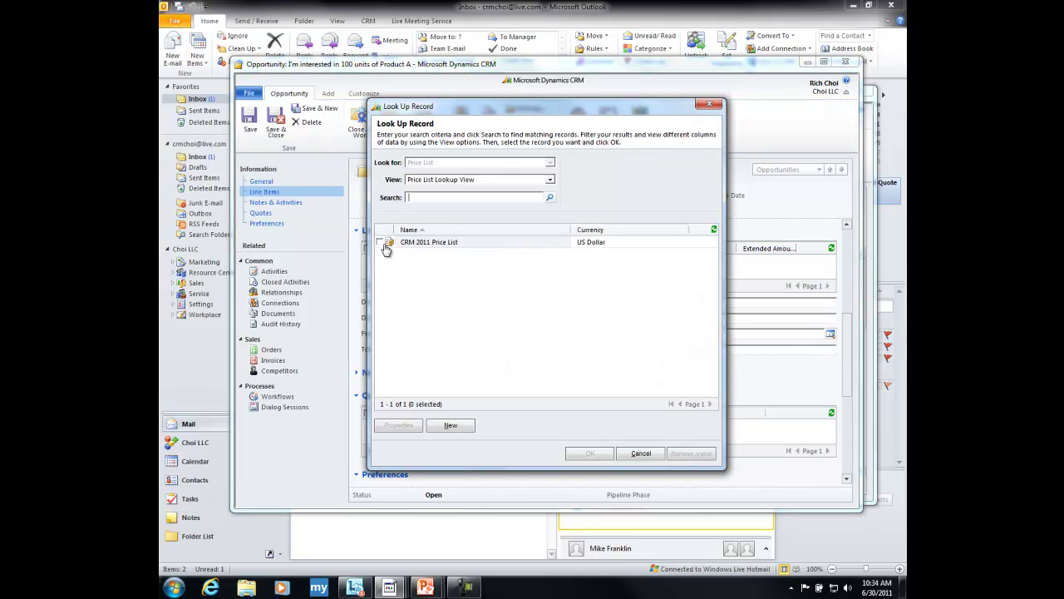
click(384, 247)
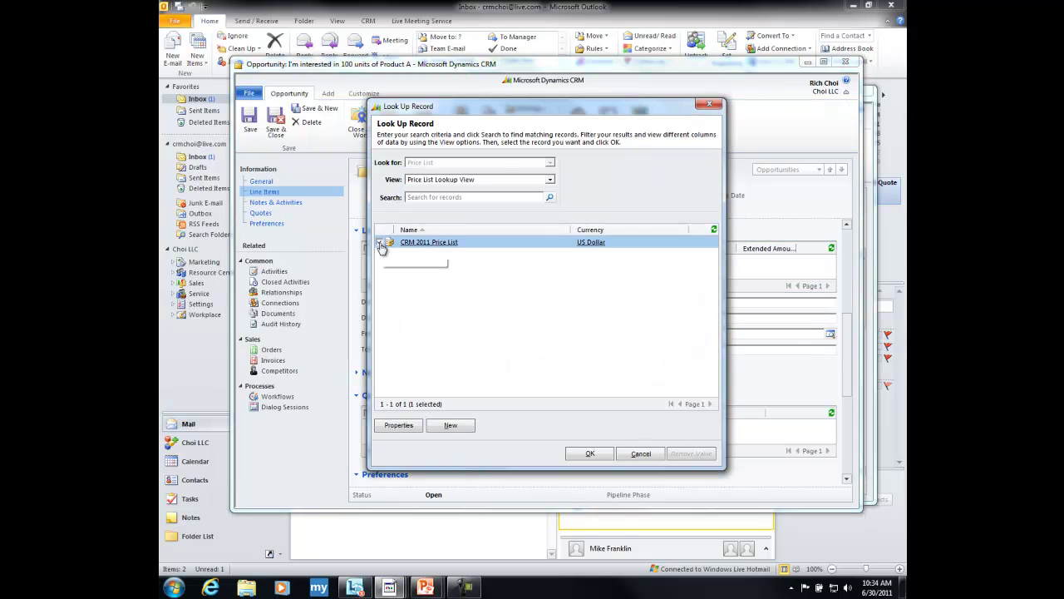
click(589, 454)
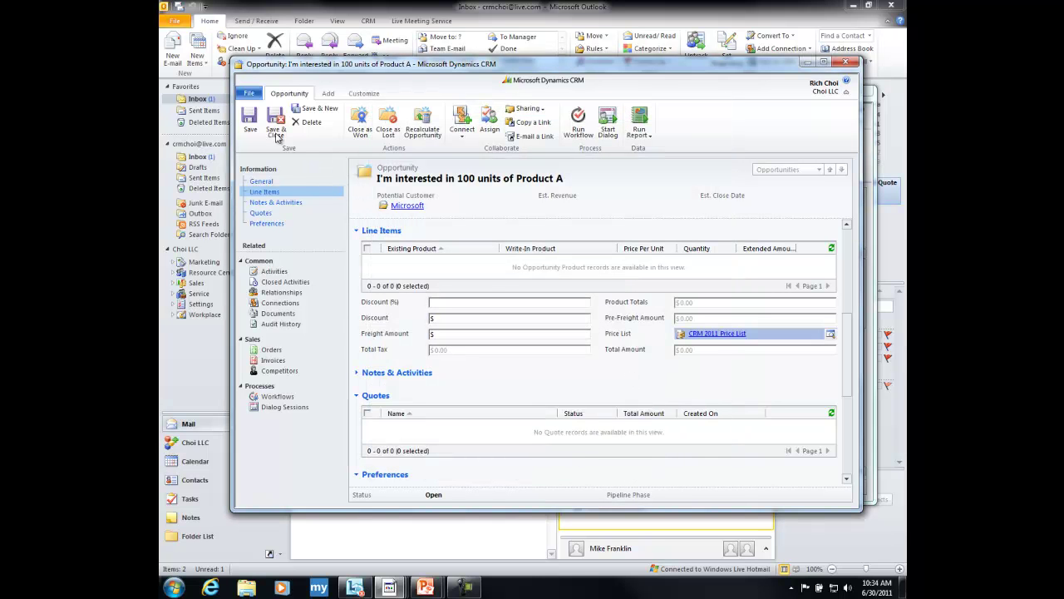
click(251, 123)
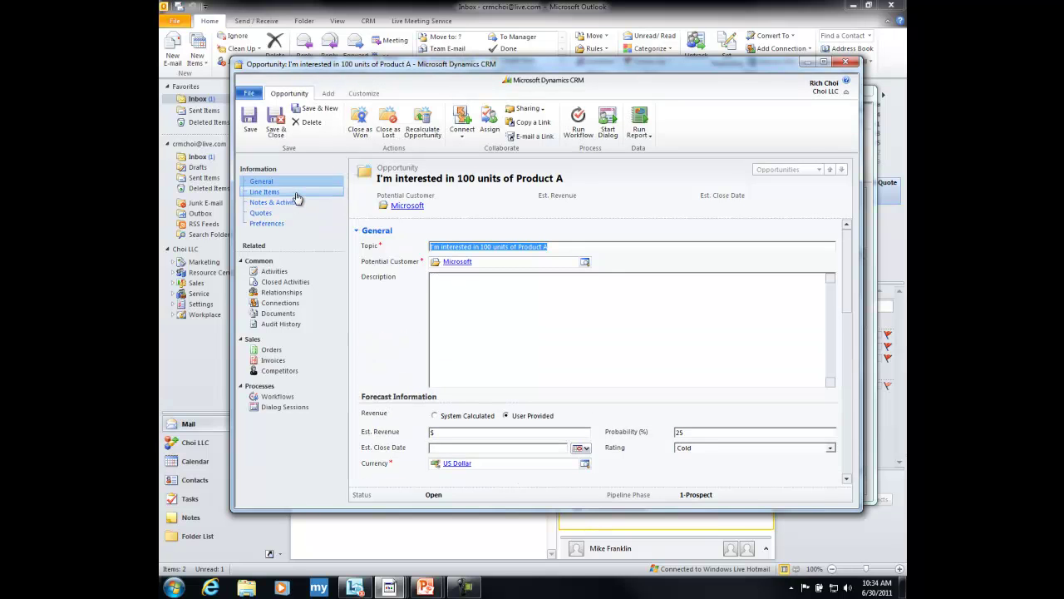
click(297, 198)
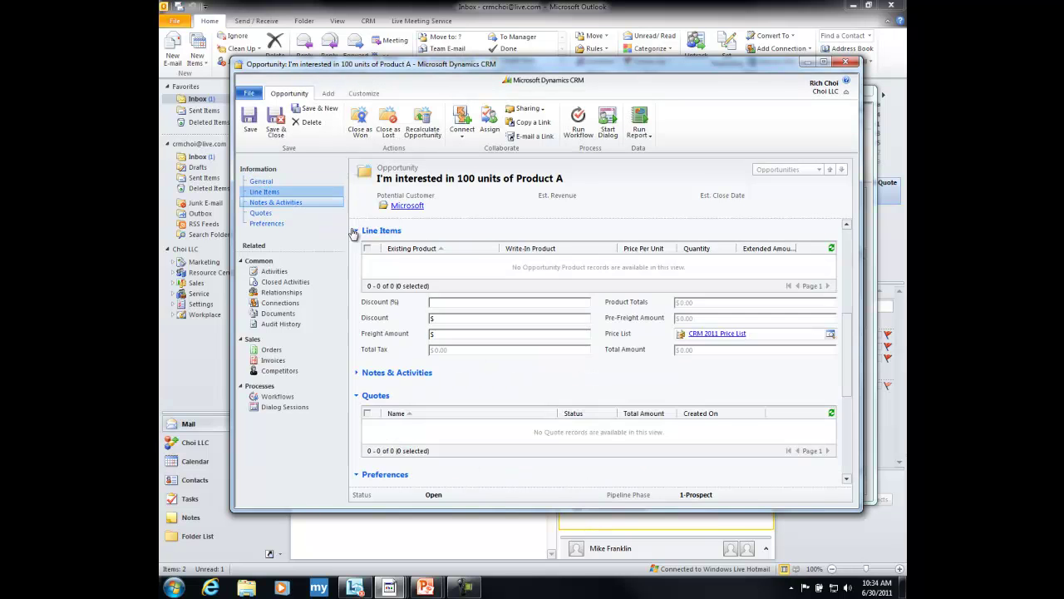
- Start a new opportunity product line using existing product Product A
click(393, 263)
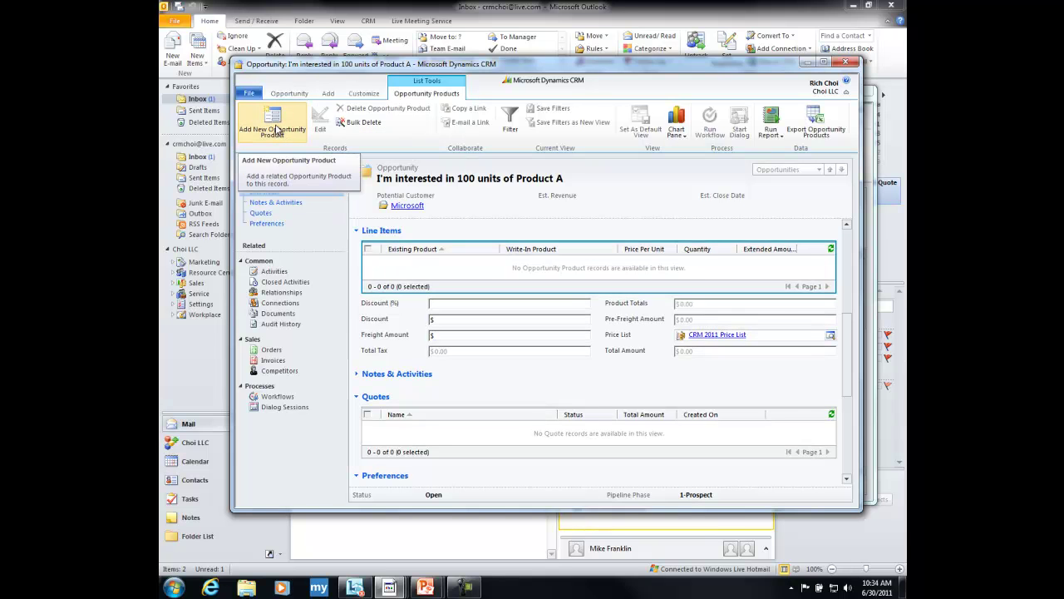
click(277, 131)
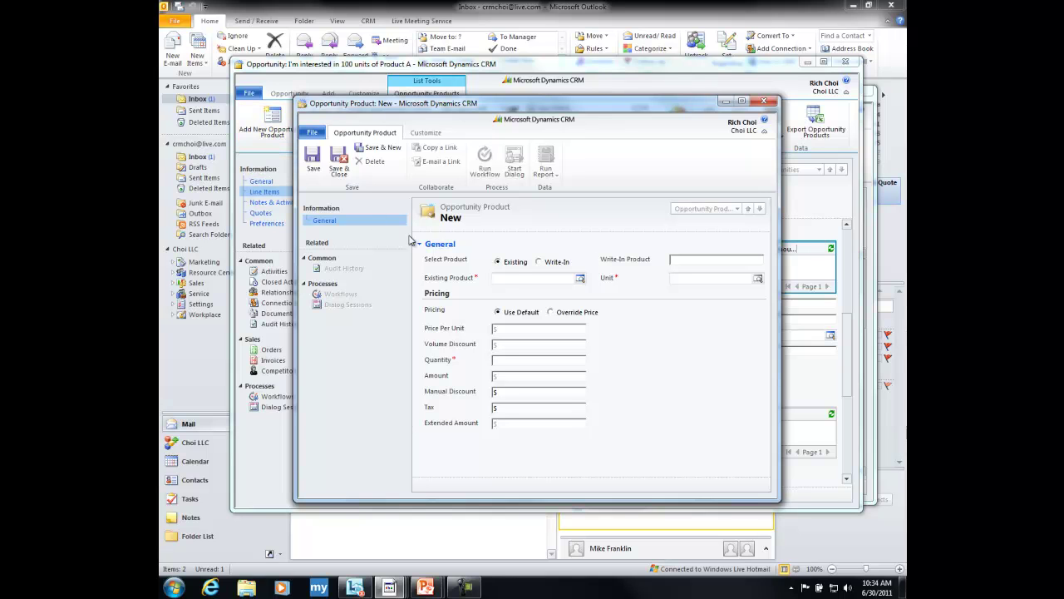
click(538, 263)
click(498, 263)
click(580, 281)
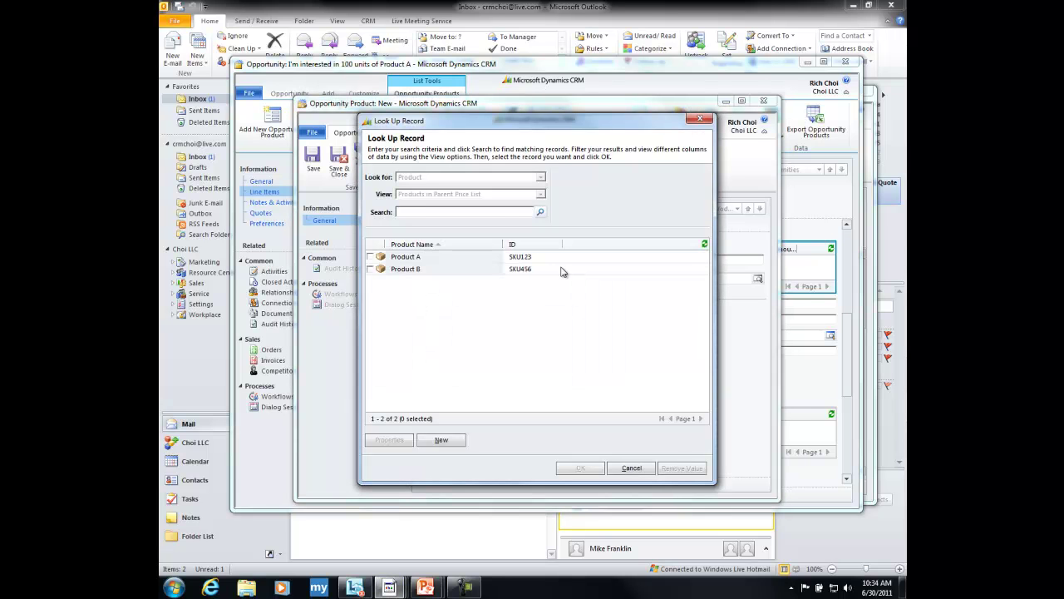
click(370, 258)
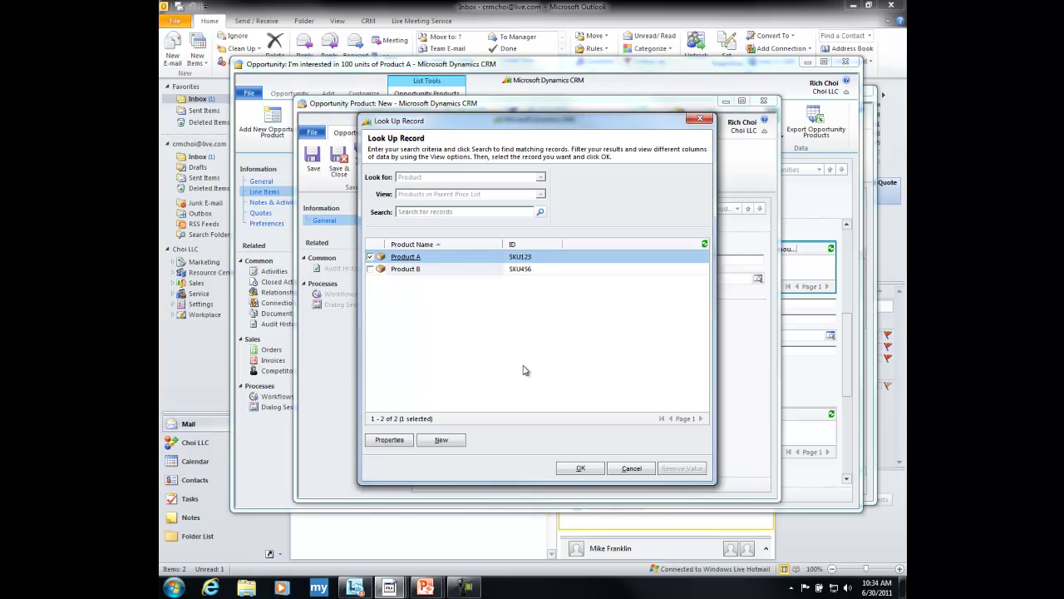
click(583, 469)
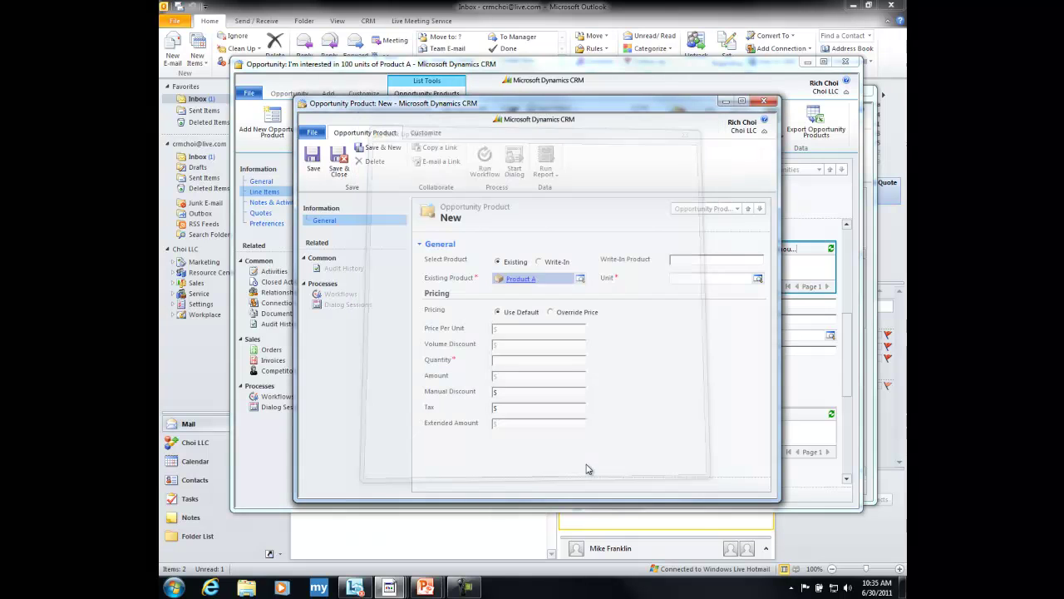
- Set the line's unit to Primary Unit and quantity to 100, then save it
click(758, 280)
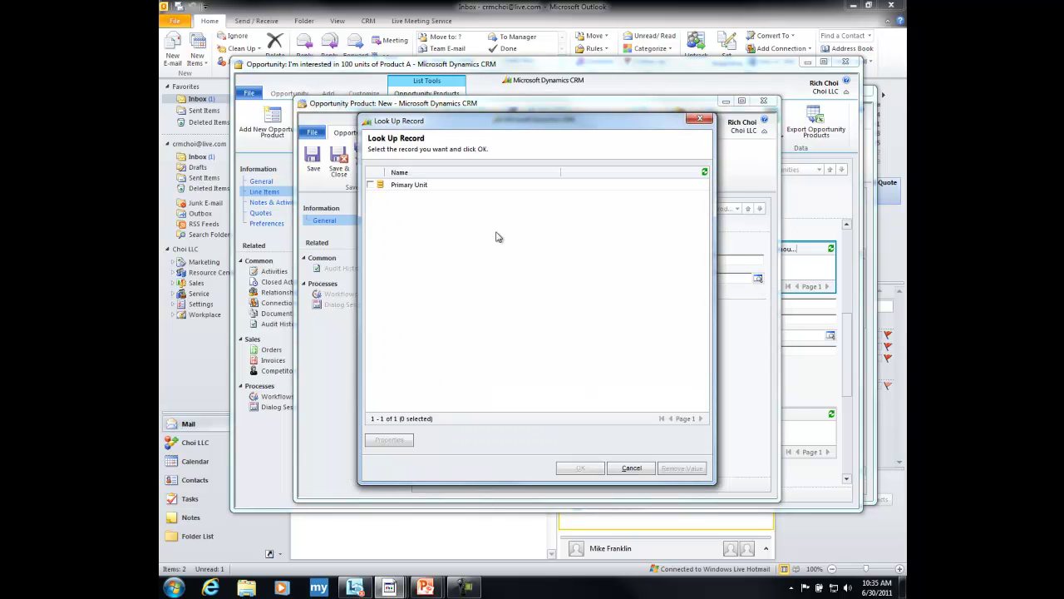
click(370, 185)
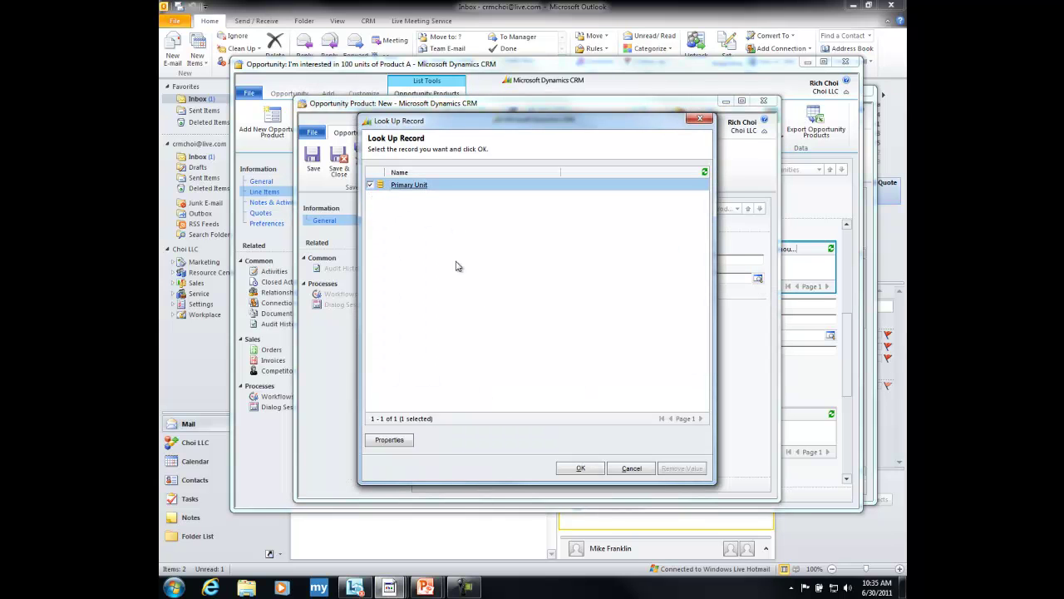
click(579, 469)
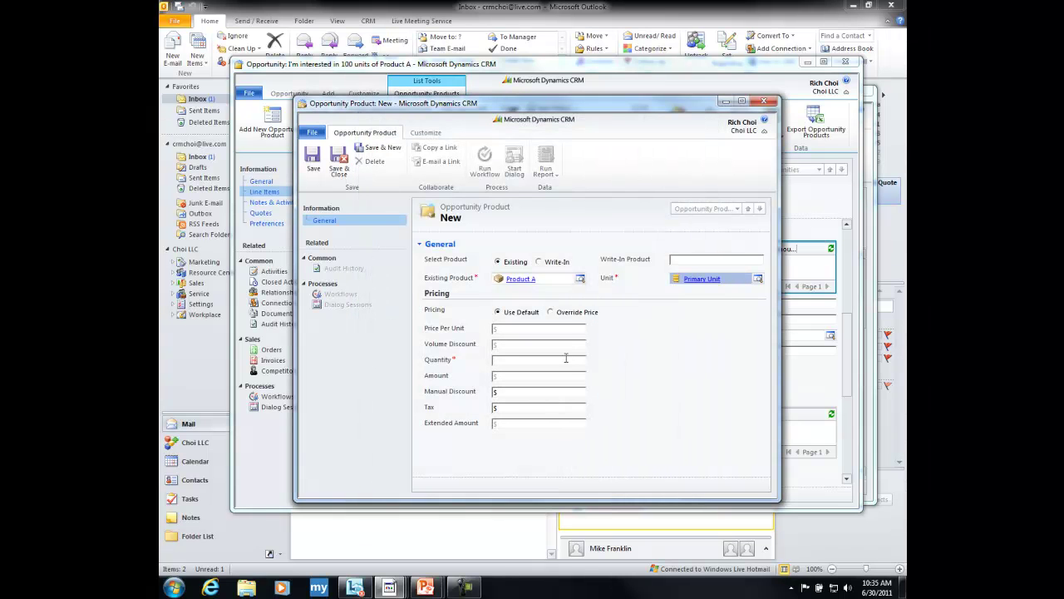
click(541, 362)
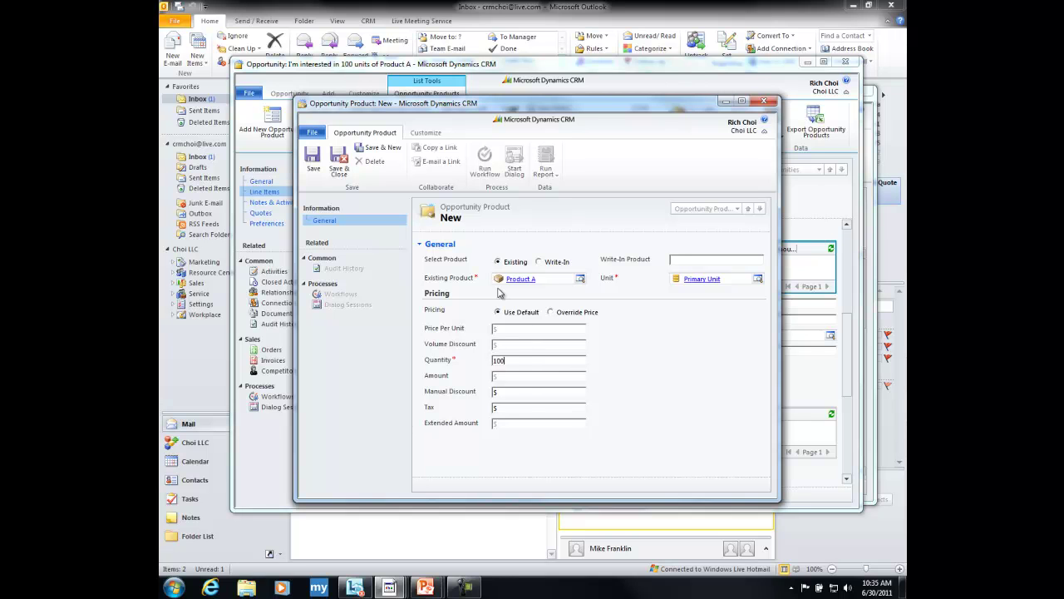
click(314, 165)
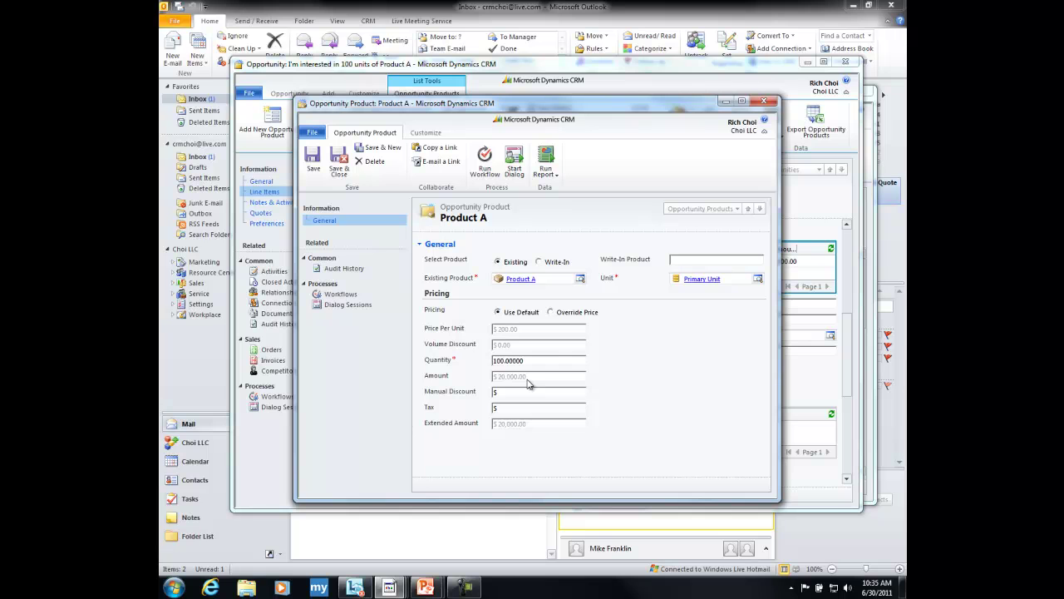
- Return to the opportunity and scroll to its $20,000.00 revenue totals
click(339, 160)
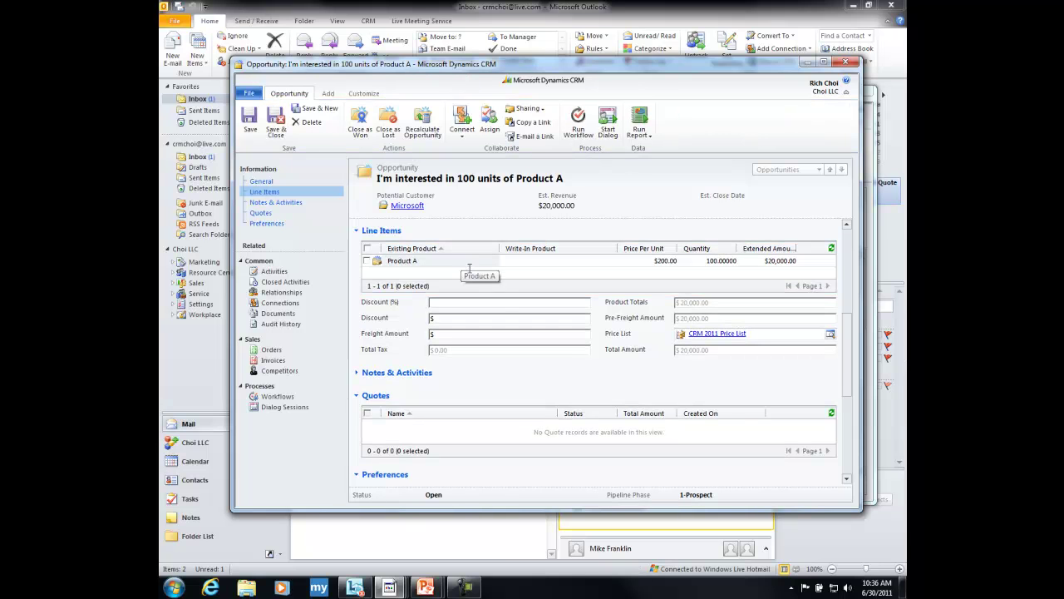
drag(850, 337, 847, 294)
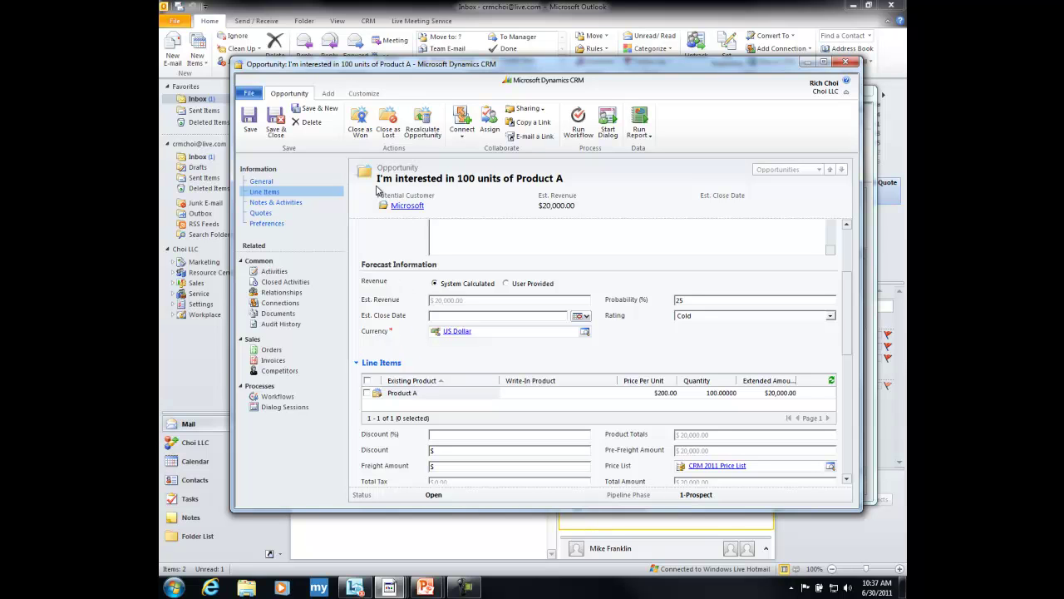
- Add a new quote from the opportunity's Quotes list and review the prefilled $20,000.00 draft
click(278, 215)
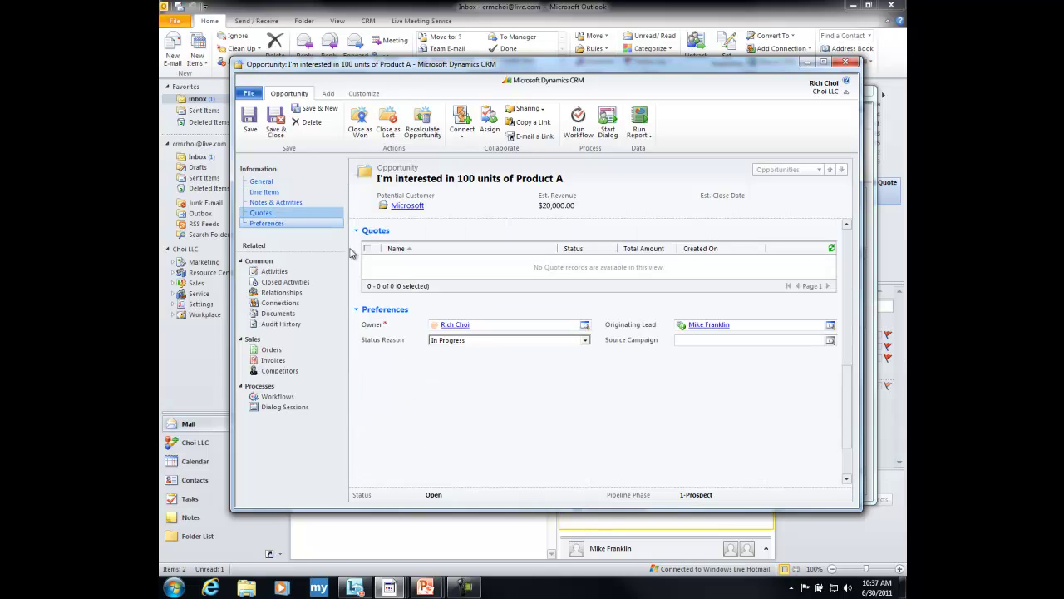
click(396, 275)
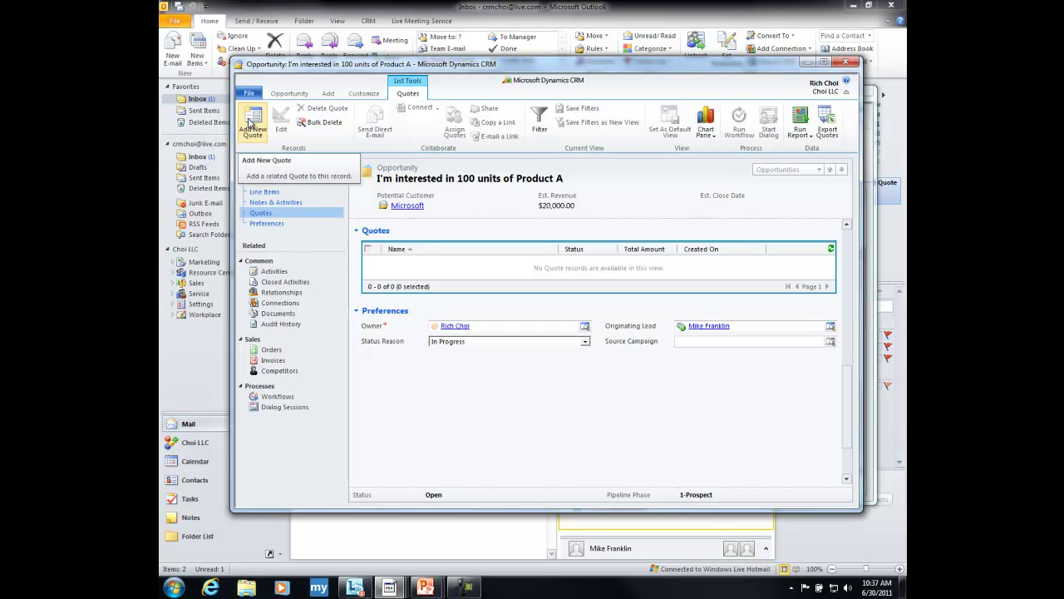
click(249, 122)
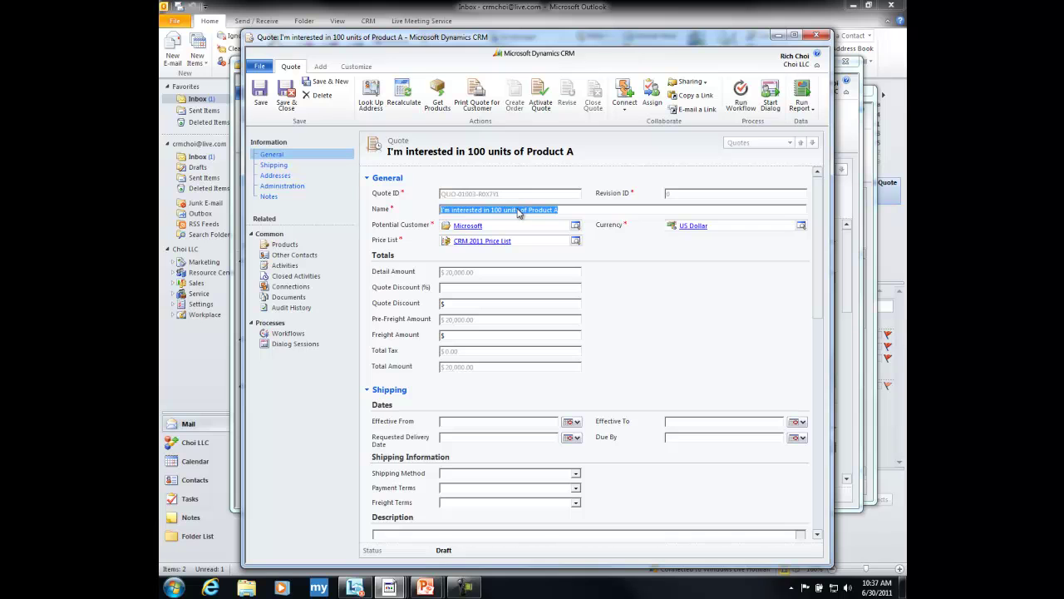
click(569, 210)
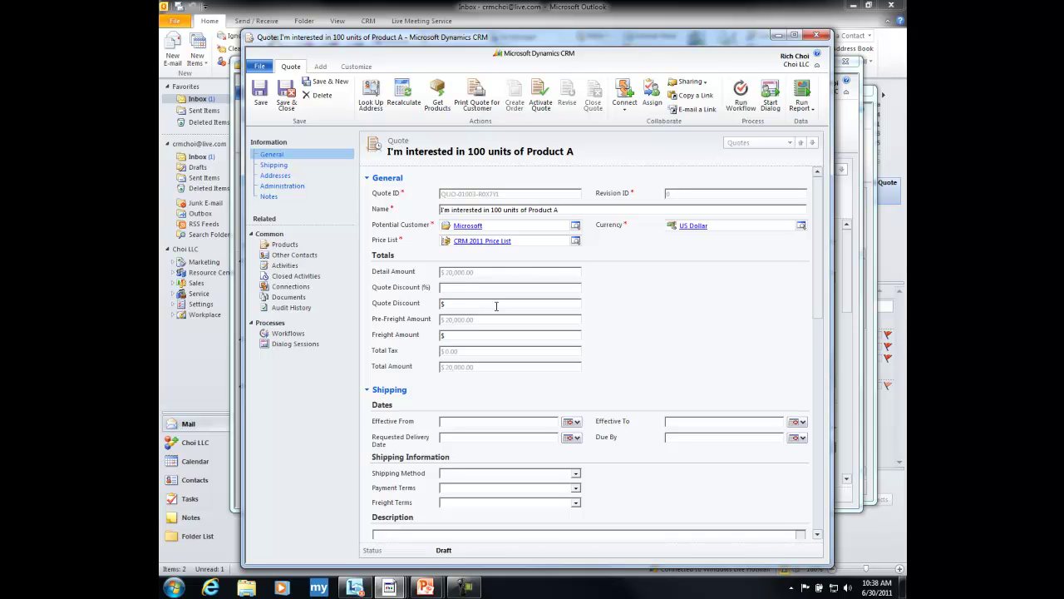
drag(820, 277, 817, 469)
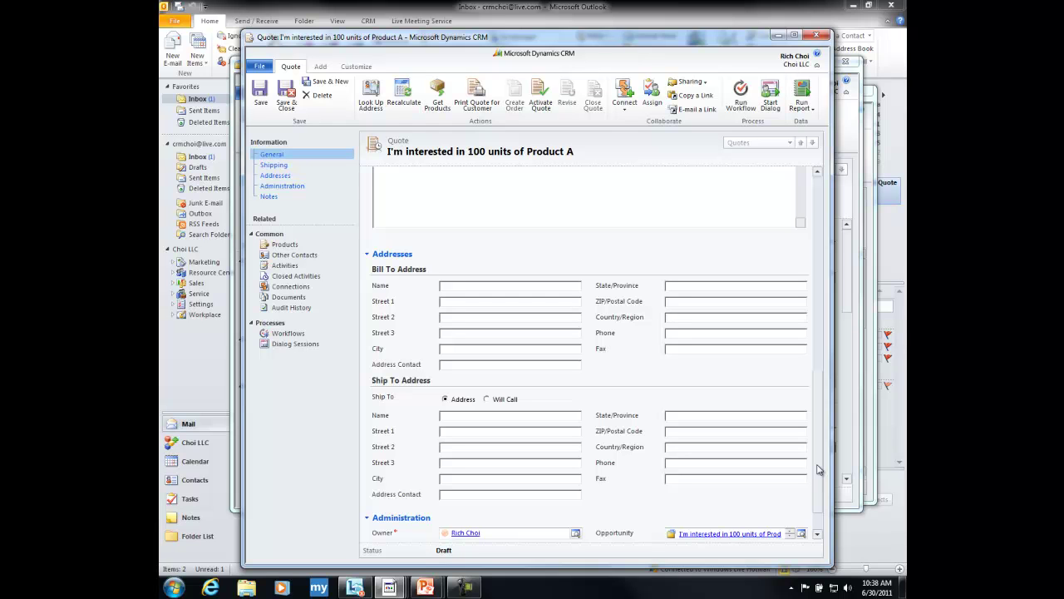
drag(816, 470, 802, 260)
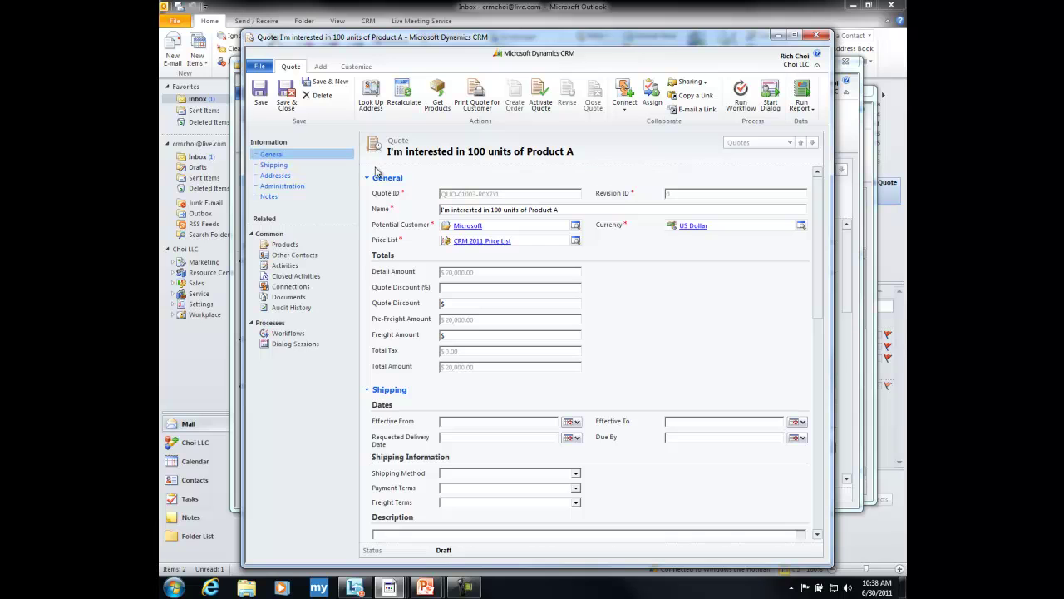
- Review the Product A quote's products, then activate the $20,000.00 quote
click(316, 245)
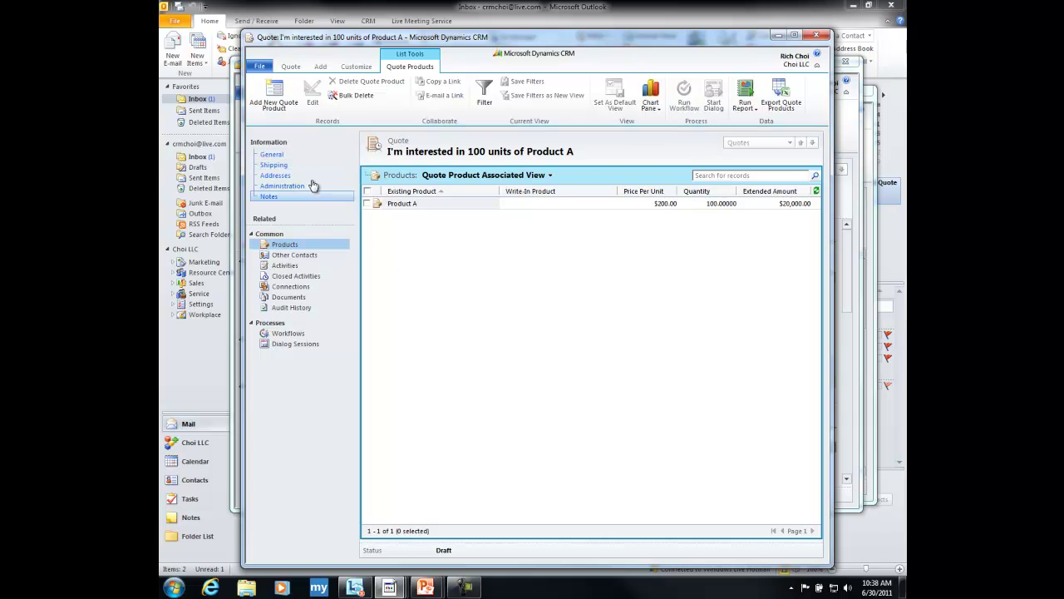
click(281, 155)
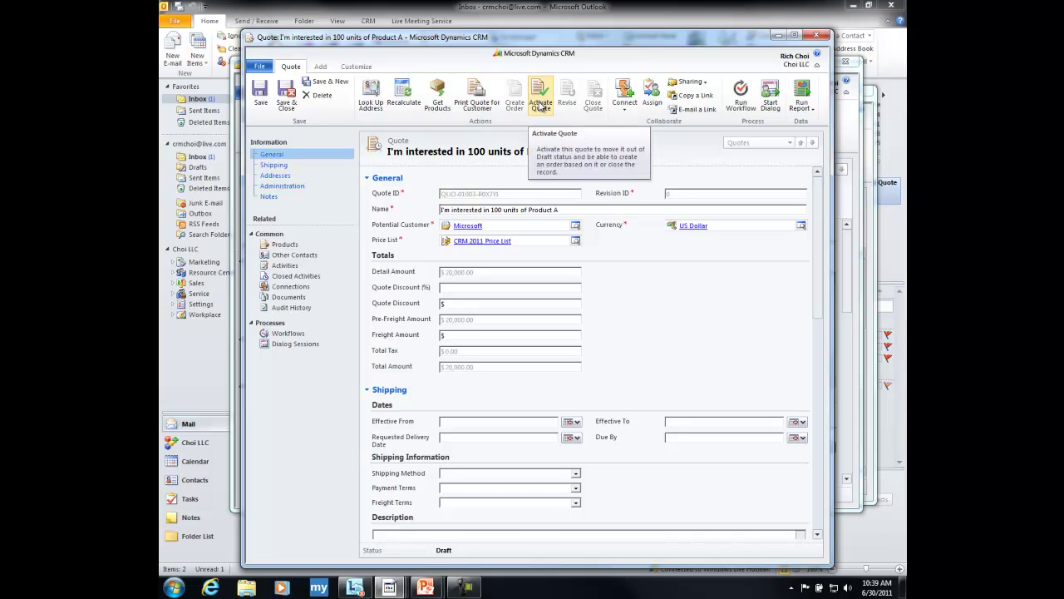
click(540, 106)
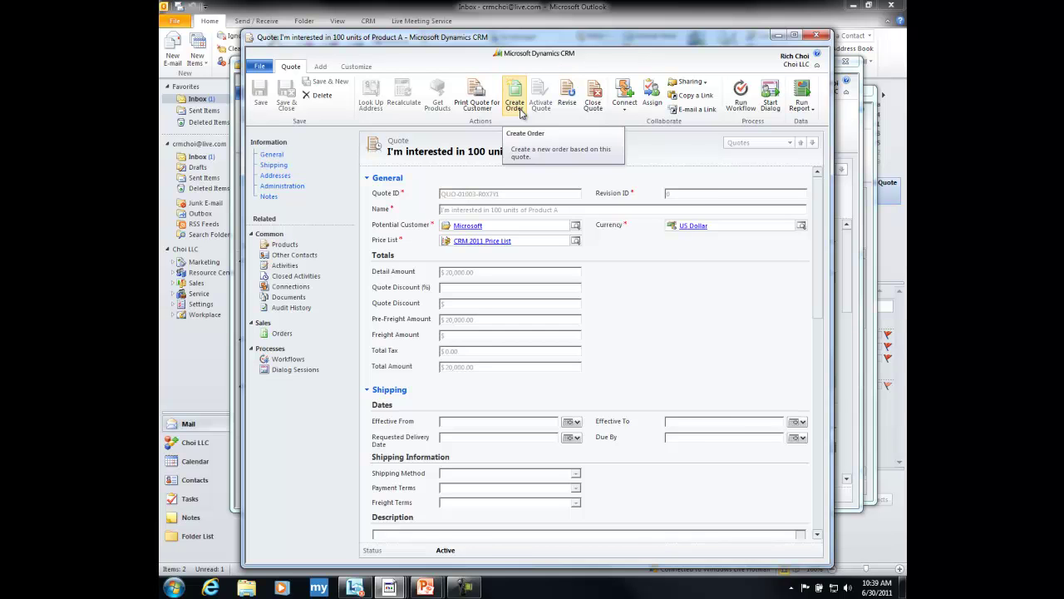
- Create an order from the quote, closing the opportunity as Won with revenue calculated from quotes
click(515, 103)
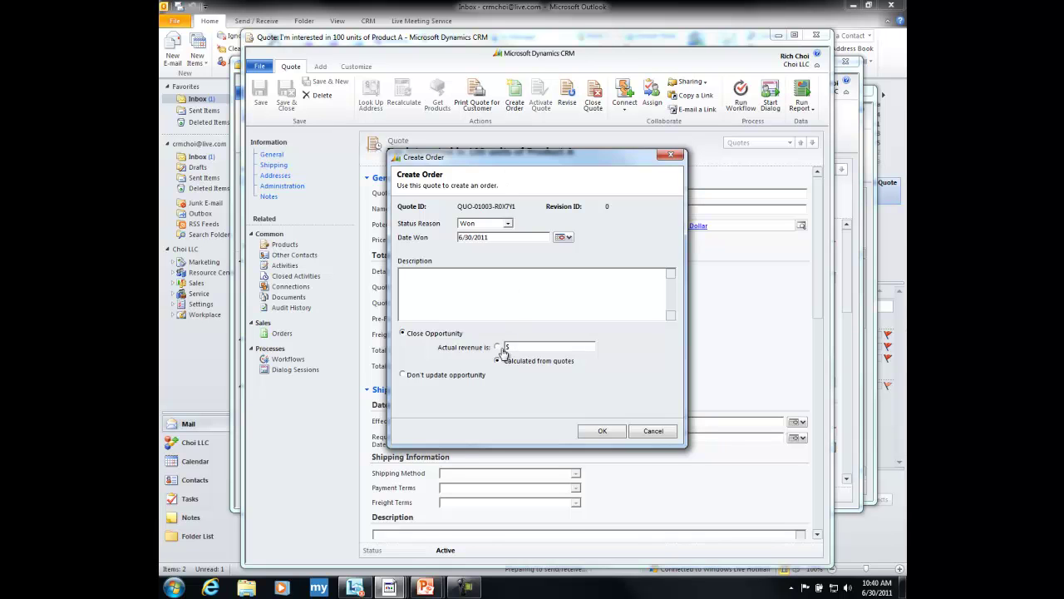
click(499, 361)
click(598, 431)
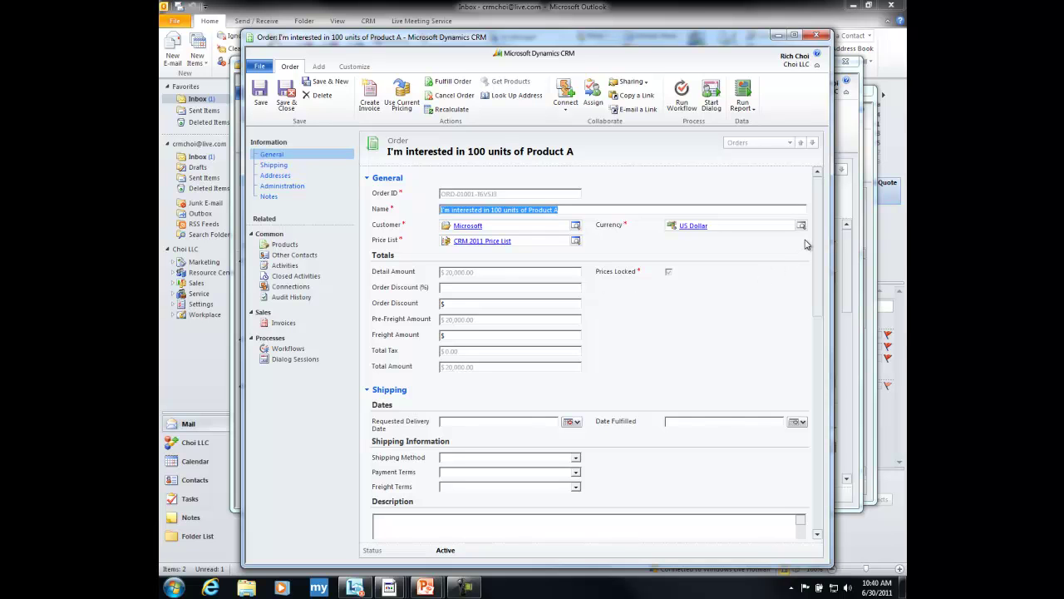
drag(818, 218, 799, 176)
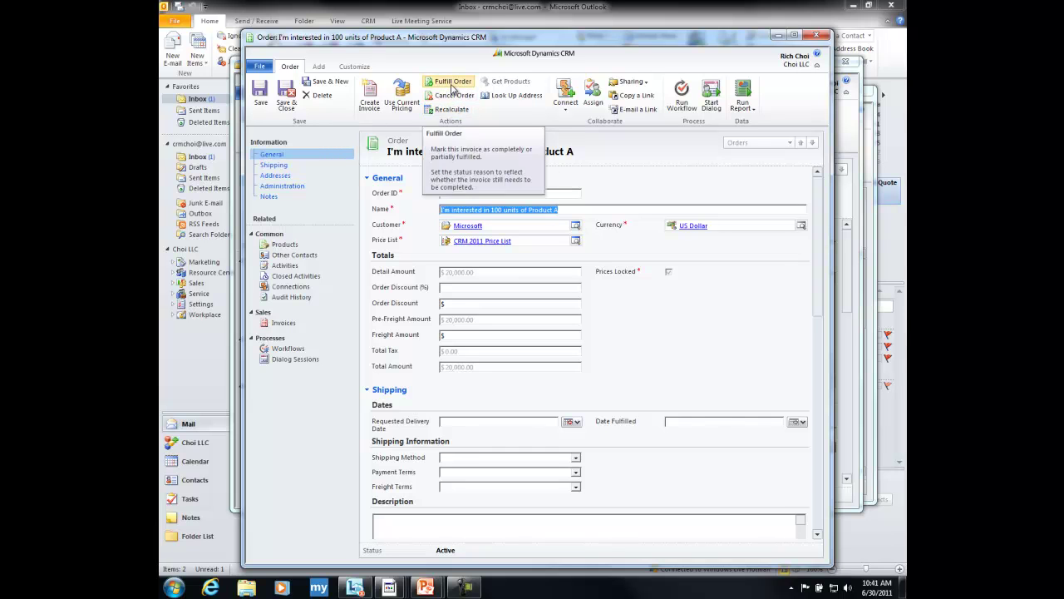
- Fulfill the order as Complete and generate a $20,000.00 invoice from it
click(453, 82)
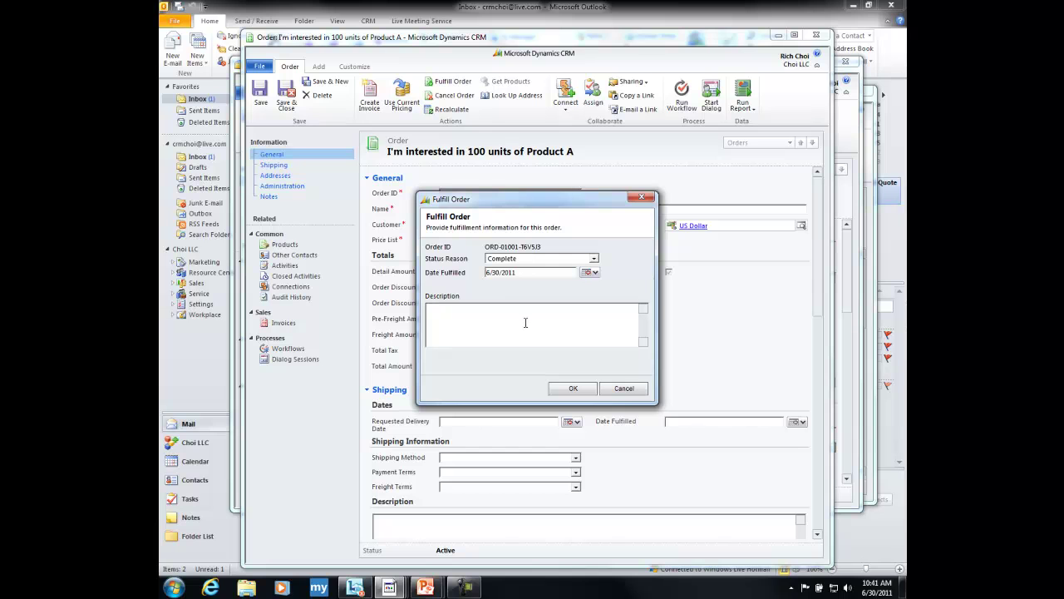
click(567, 389)
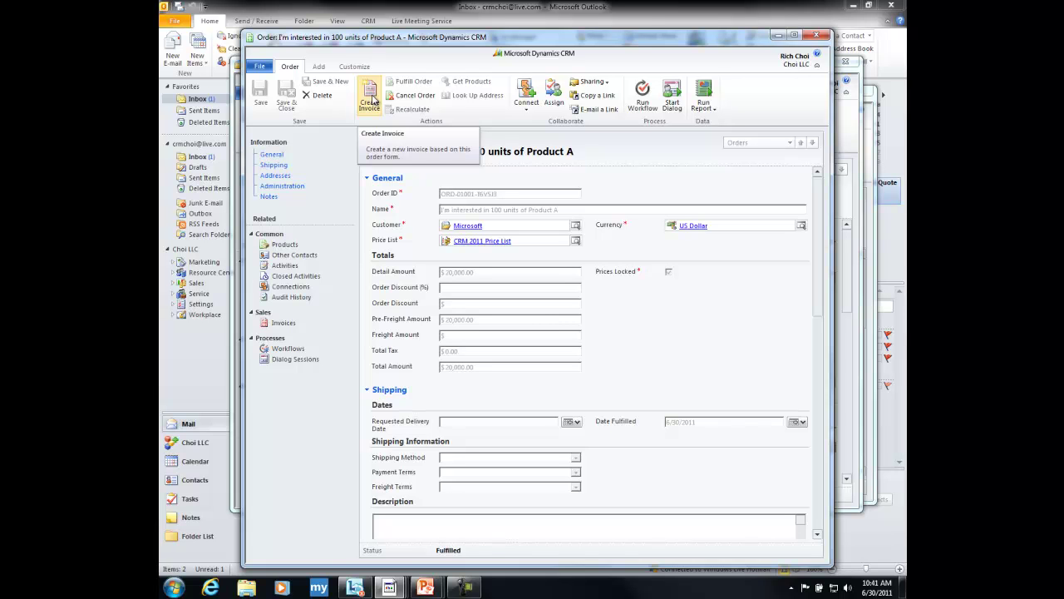
click(372, 98)
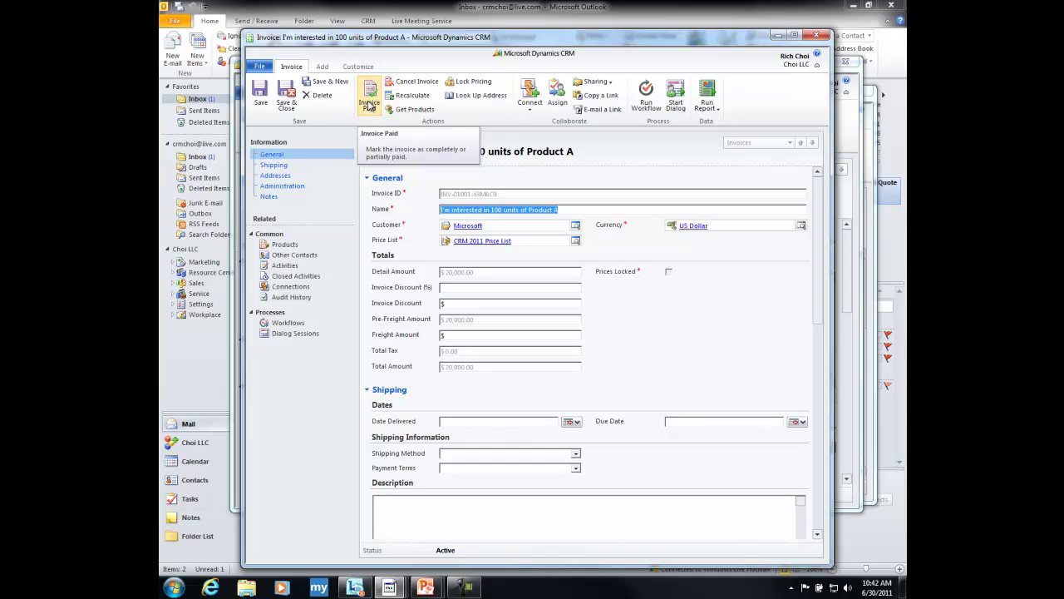
- Mark the invoice Paid with status reason Complete and close its window
click(369, 100)
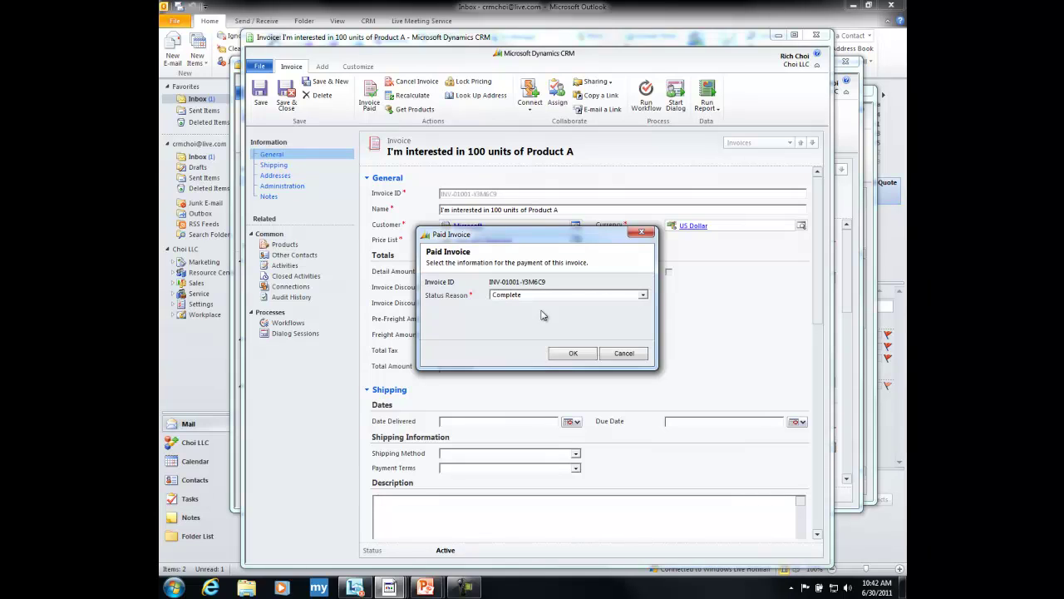
click(569, 355)
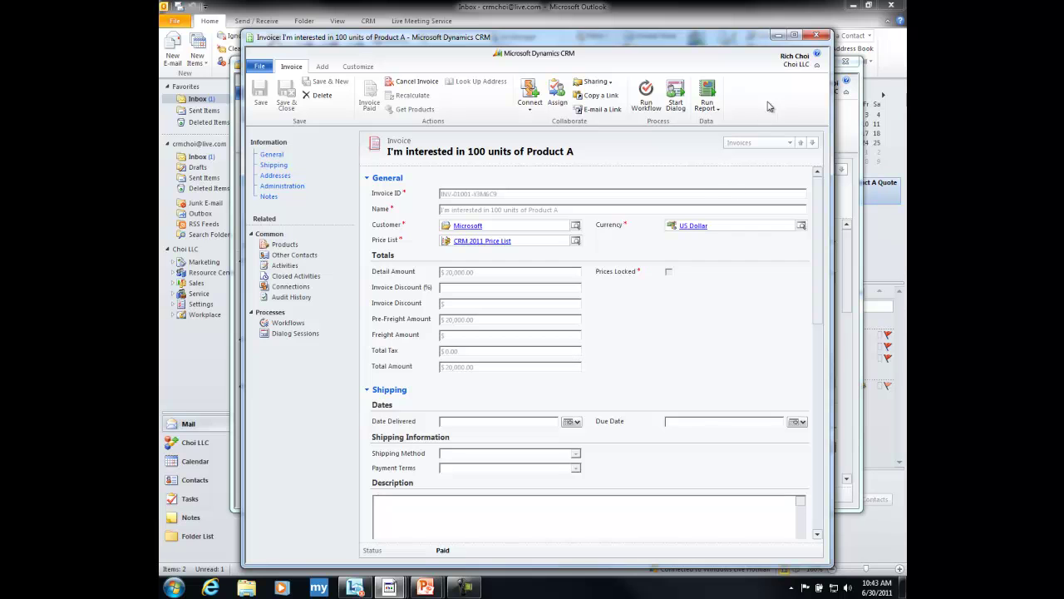
click(815, 37)
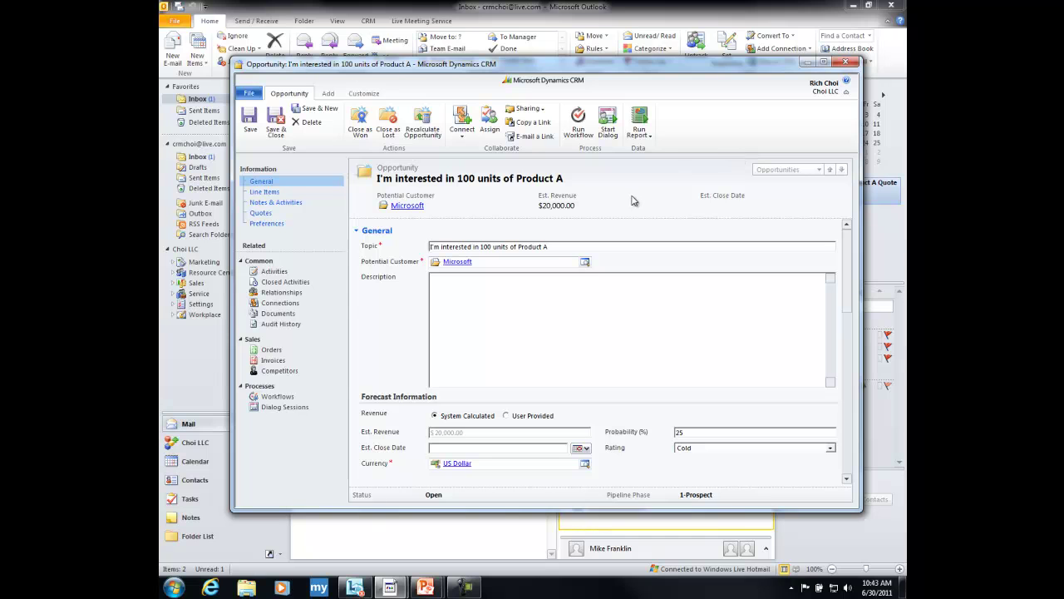
- Show the Product A opportunity's six closed activities, including e-mails, Quote Won and Order Fulfilled
click(285, 282)
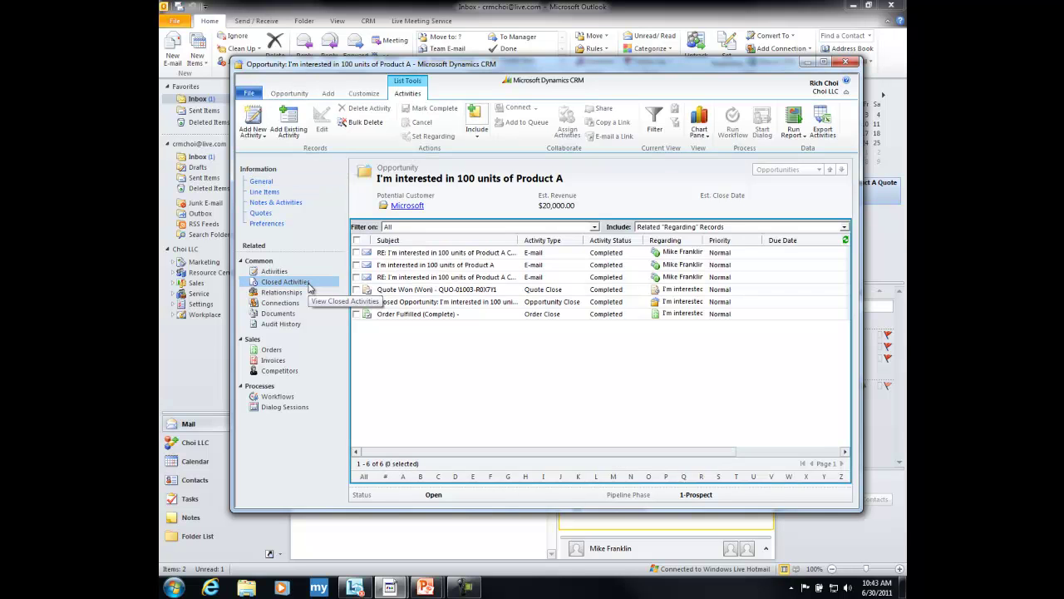